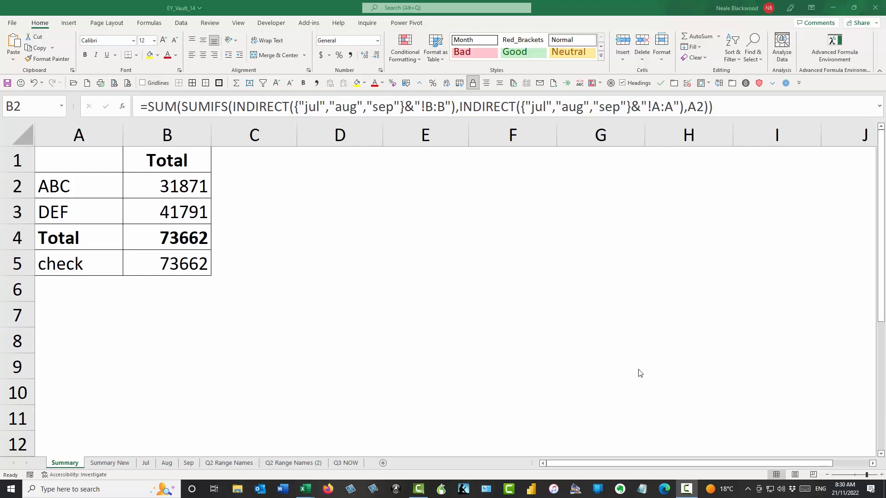
- Inspect the check formula in B5, highlighting its Jul:Sep sheet range, then cancel
{"action": "left_click", "coordinate": [162, 265]}
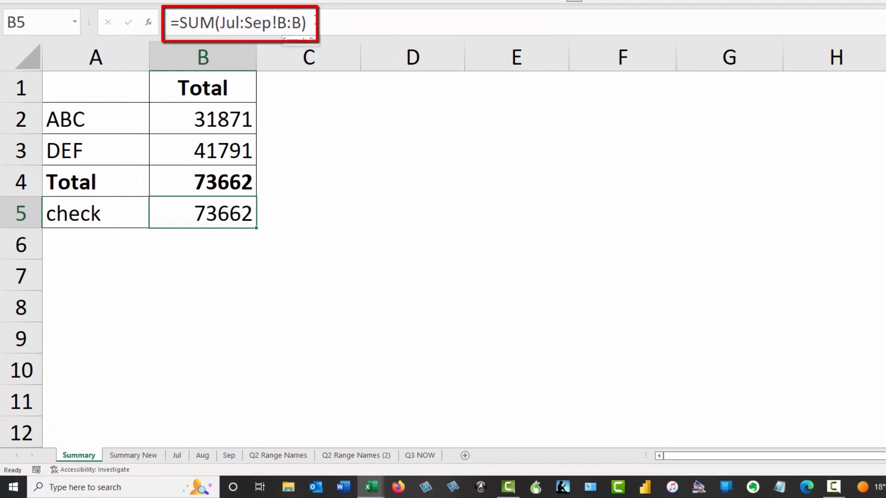
{"action": "left_click_drag", "start_coordinate": [220, 22], "coordinate": [272, 27]}
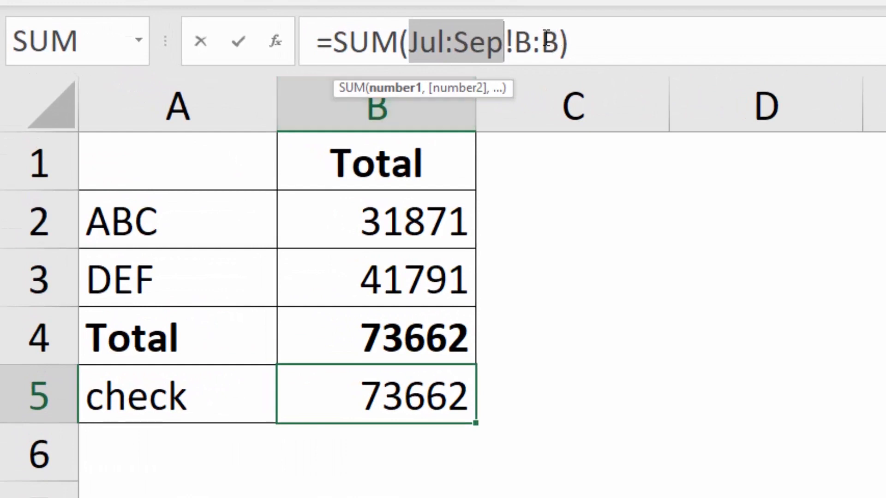
{"action": "left_click_drag", "start_coordinate": [443, 41], "coordinate": [453, 41]}
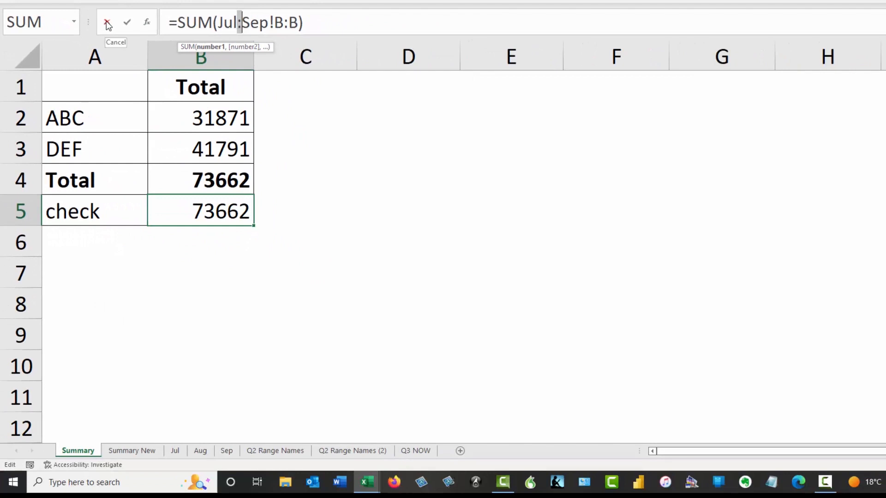
{"action": "left_click", "coordinate": [107, 25]}
- Look through the Jul, Aug and Sep sheets, then return to Summary New
{"action": "left_click", "coordinate": [175, 450]}
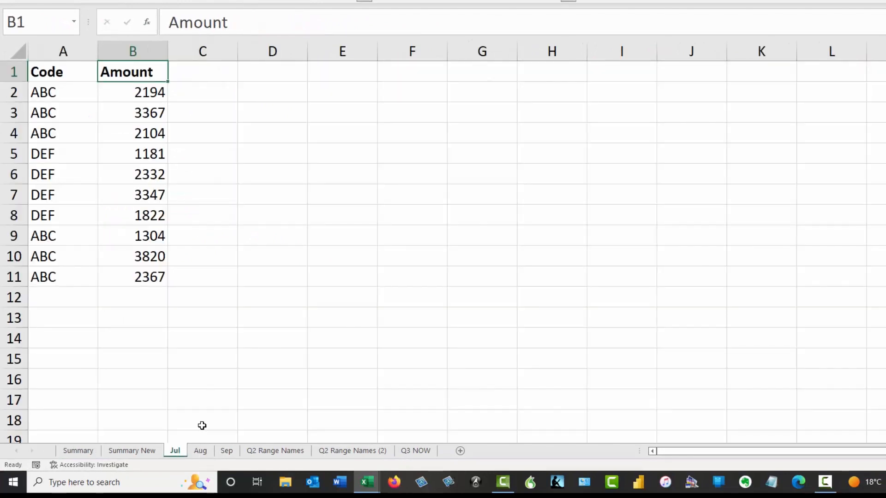
{"action": "left_click", "coordinate": [200, 451]}
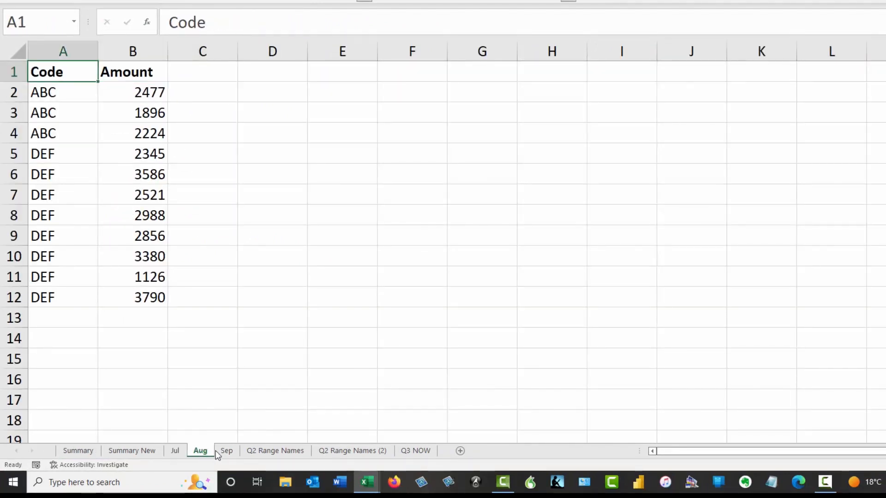
{"action": "left_click", "coordinate": [226, 450]}
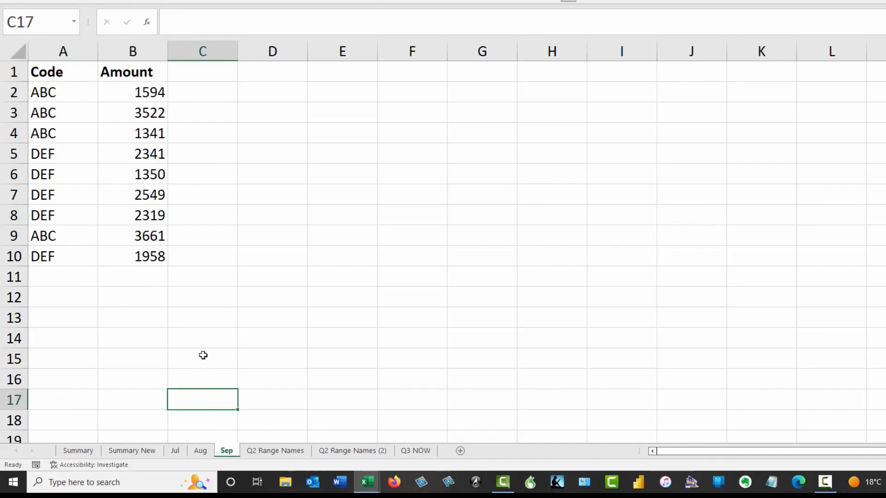
{"action": "left_click", "coordinate": [143, 52]}
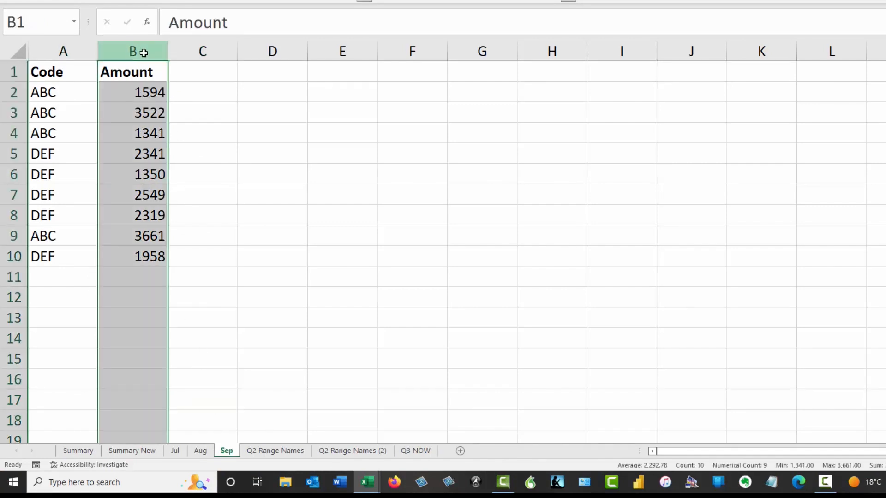
{"action": "left_click", "coordinate": [138, 451]}
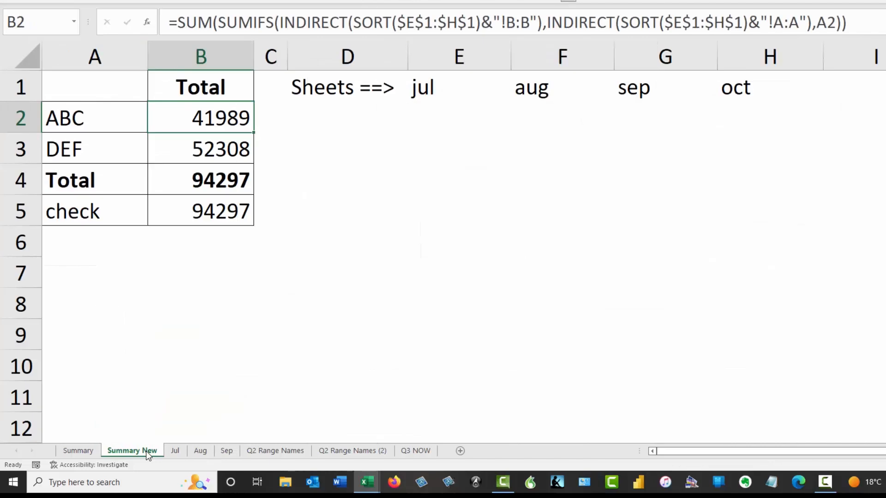
{"action": "left_click", "coordinate": [179, 451]}
{"action": "left_click", "coordinate": [145, 297]}
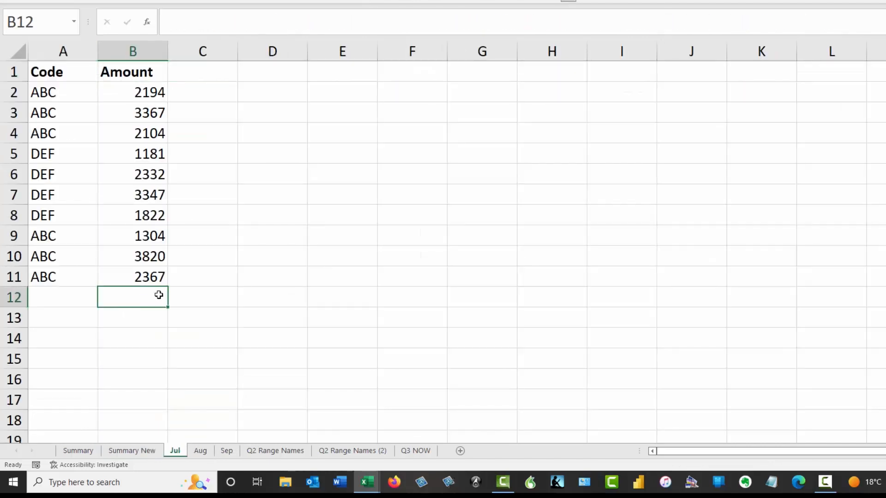
{"action": "left_click", "coordinate": [151, 451]}
- Compare the ABC and DEF codes on Summary New with the Jul, Aug and Sep sheets
{"action": "left_click", "coordinate": [223, 208]}
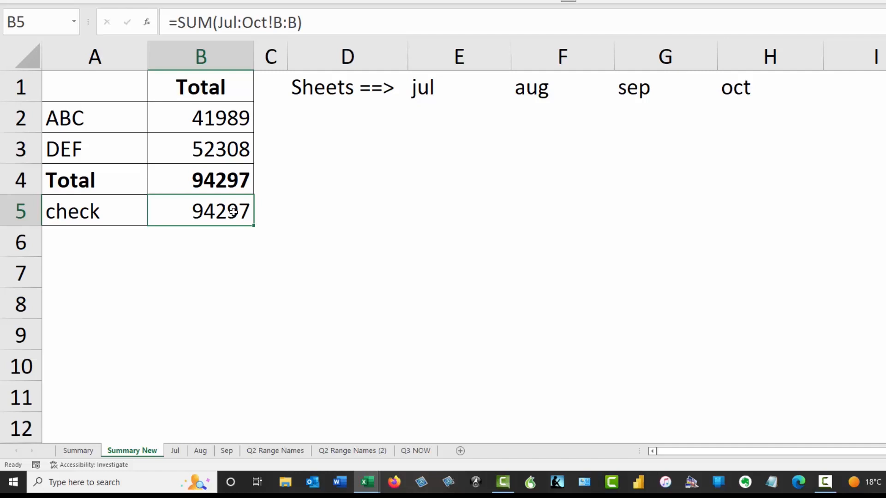
{"action": "left_click_drag", "start_coordinate": [89, 112], "coordinate": [95, 137]}
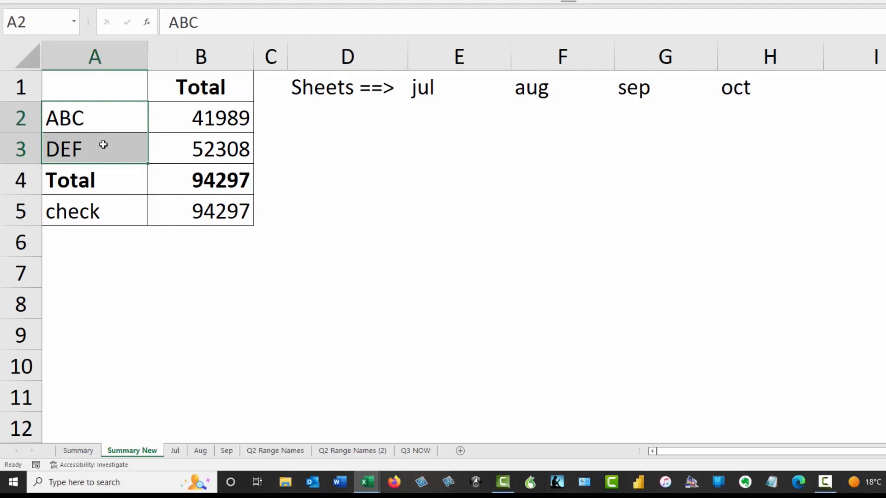
{"action": "left_click", "coordinate": [179, 440]}
{"action": "left_click", "coordinate": [183, 452]}
{"action": "left_click", "coordinate": [203, 455]}
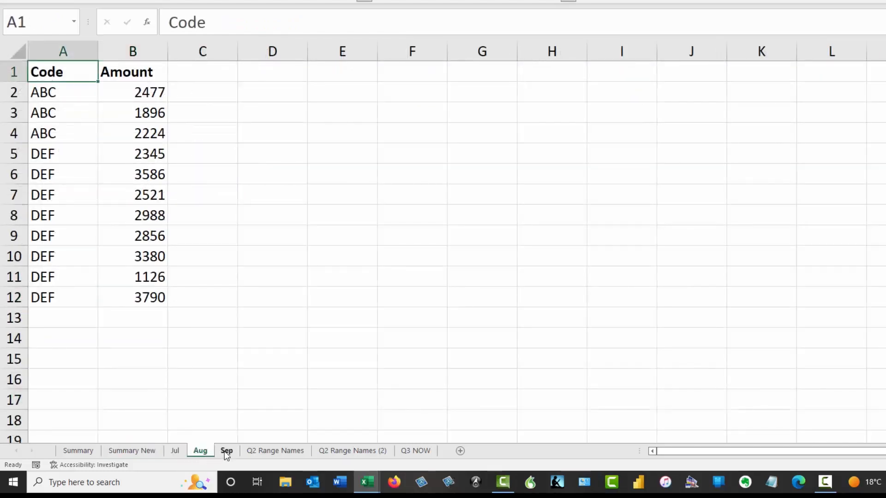
{"action": "left_click", "coordinate": [225, 451]}
{"action": "left_click", "coordinate": [176, 451]}
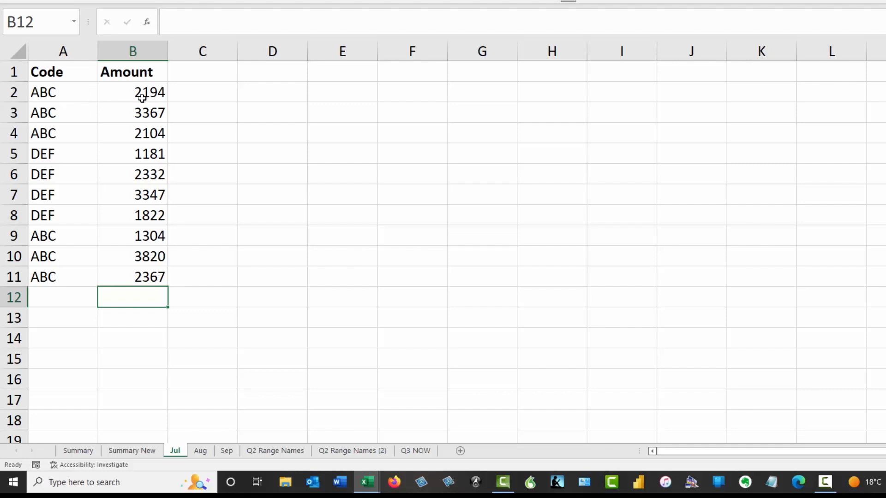
- Review the ABC amounts on Jul, Aug and Sep, then return to Summary
{"action": "left_click_drag", "start_coordinate": [122, 91], "coordinate": [128, 128]}
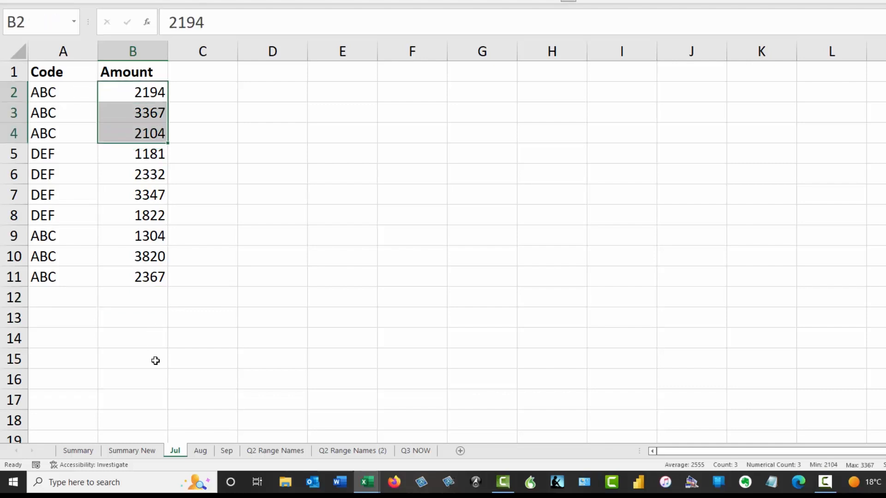
{"action": "left_click", "coordinate": [205, 452]}
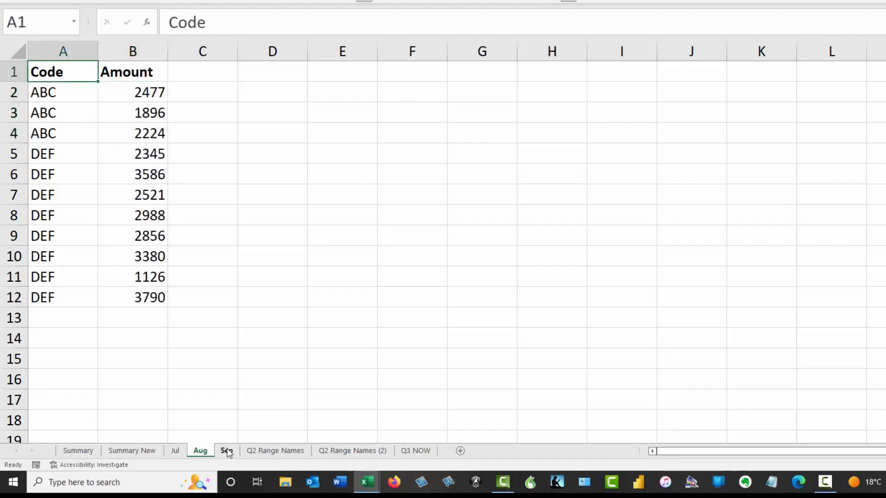
{"action": "left_click", "coordinate": [227, 449]}
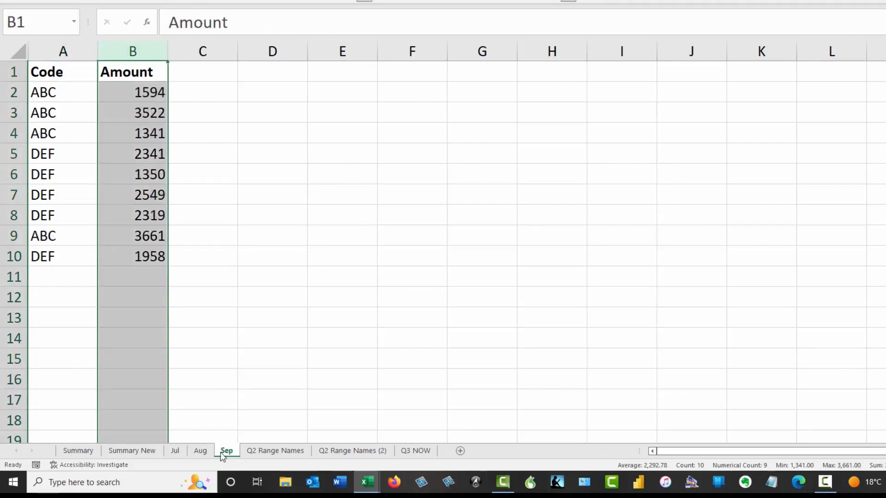
{"action": "left_click", "coordinate": [92, 451]}
- Try pointing the B5 check formula at B2 instead of SUM, then discard the edit
{"action": "left_click", "coordinate": [224, 119]}
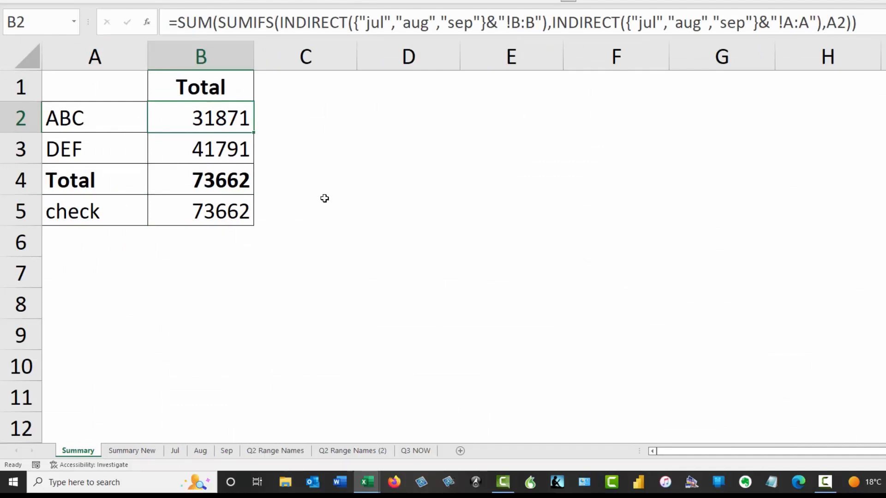
{"action": "left_click_drag", "start_coordinate": [256, 215], "coordinate": [236, 213]}
{"action": "left_click", "coordinate": [235, 214]}
{"action": "left_click_drag", "start_coordinate": [174, 21], "coordinate": [213, 22]}
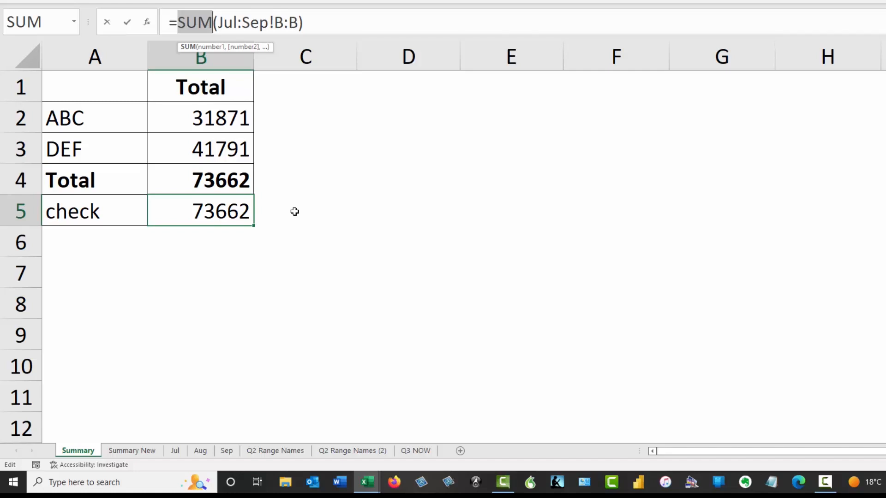
{"action": "left_click", "coordinate": [236, 120]}
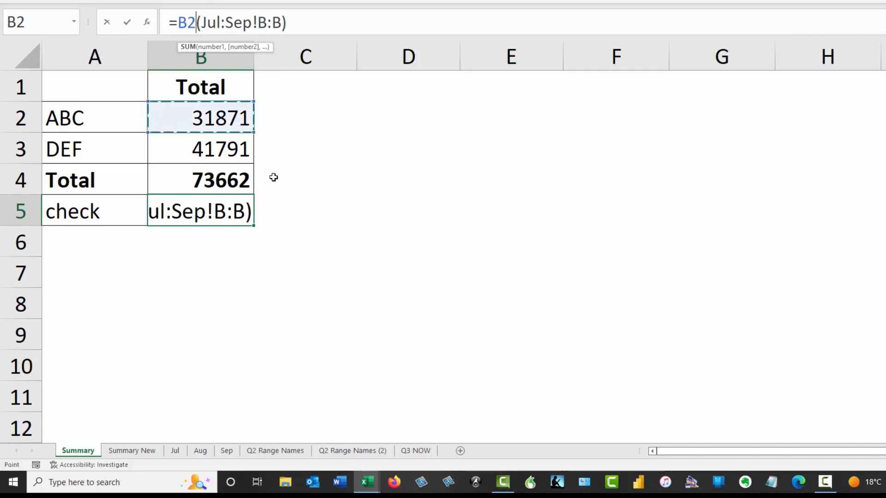
{"action": "key", "text": "Escape"}
{"action": "left_click", "coordinate": [241, 119]}
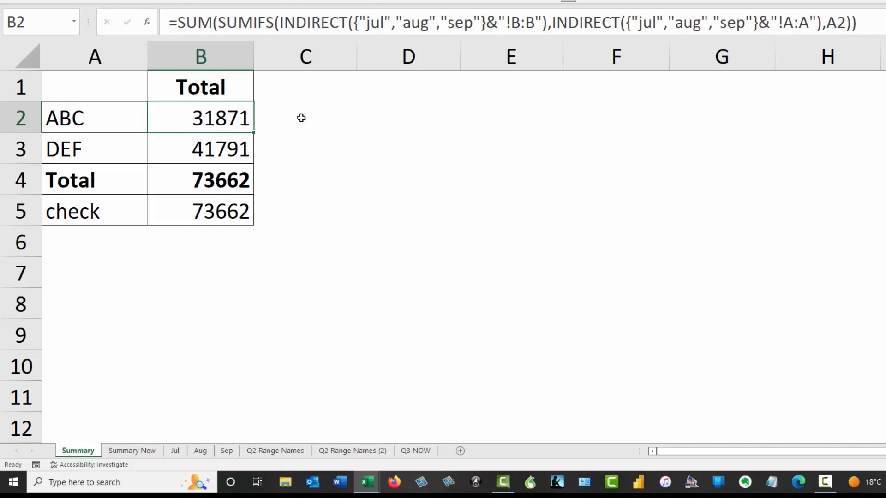
- Enter =INDIRECT("b2") in D2, returning 31871
{"action": "left_click", "coordinate": [397, 119]}
{"action": "type", "text": "="}
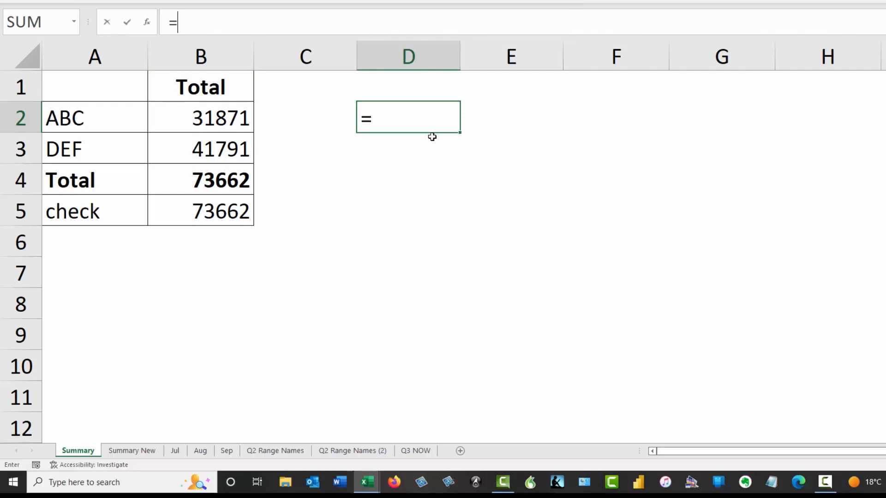
{"action": "type", "text": "ind"}
{"action": "key", "text": "Down"}
{"action": "key", "text": "Tab"}
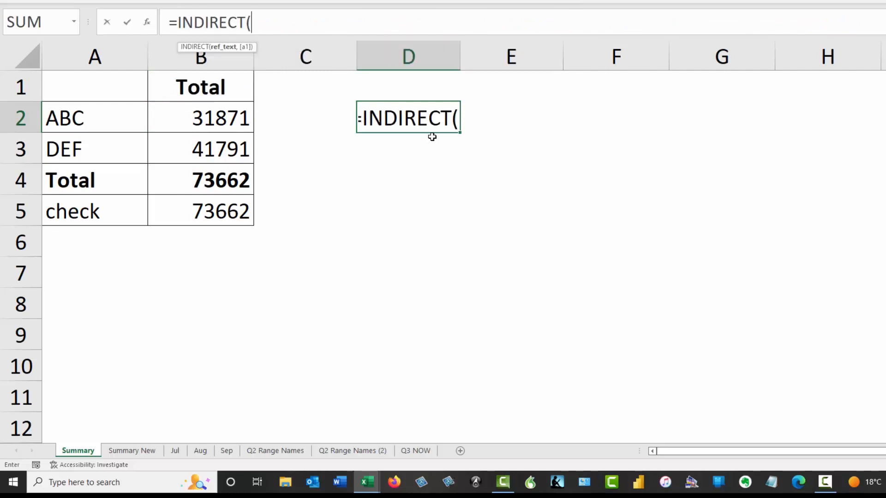
{"action": "type", "text": "\""}
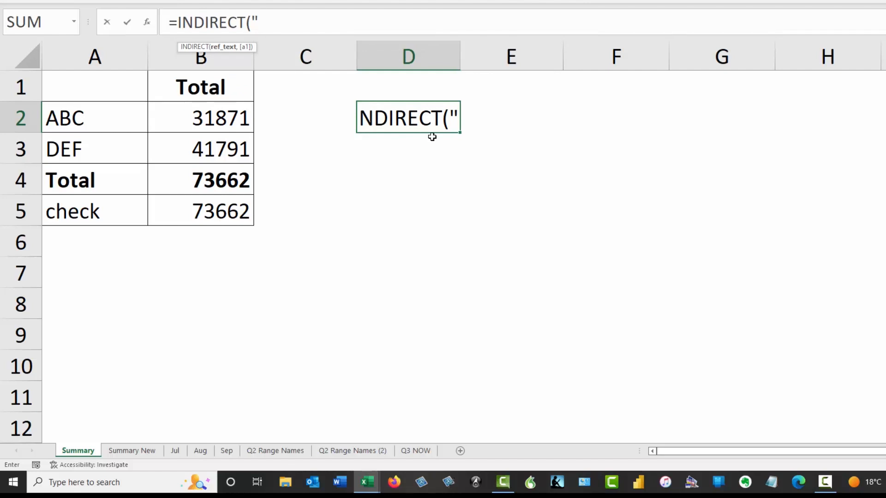
{"action": "type", "text": "b2"}
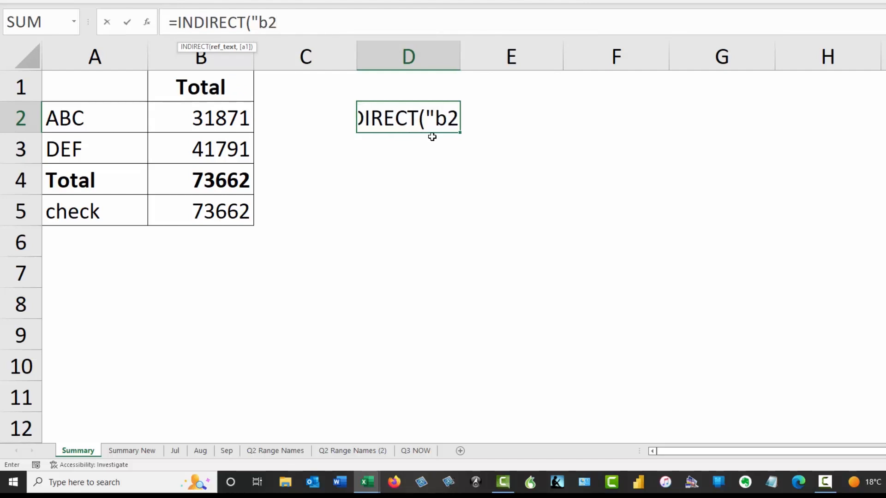
{"action": "type", "text": "\")"}
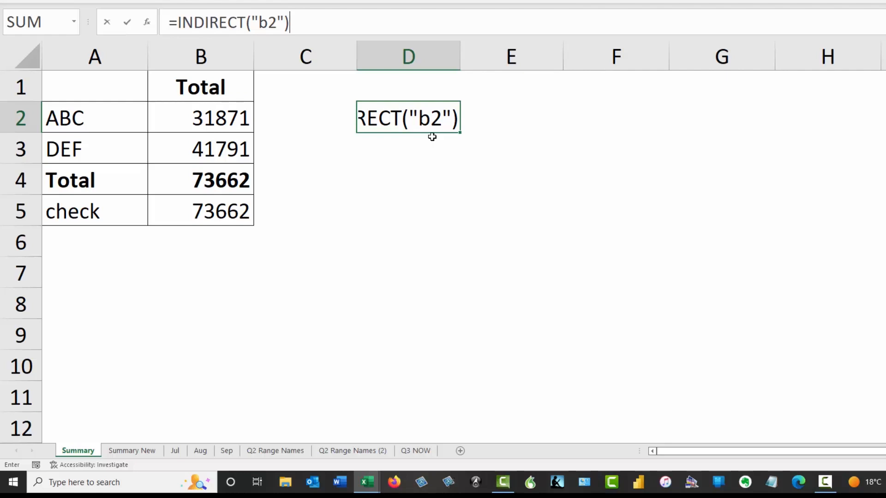
{"action": "key", "text": "Return"}
{"action": "key", "text": "Up"}
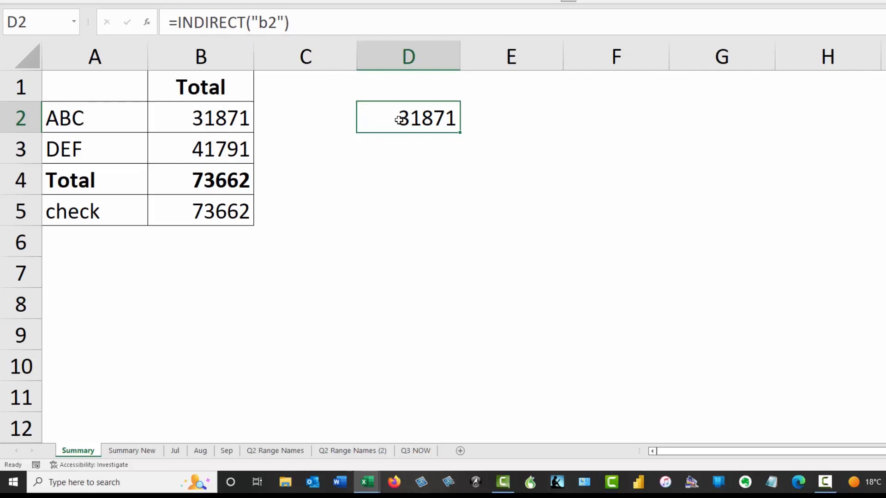
- Put the text B2 in D1 and change D2's formula to =INDIRECT(D1)
{"action": "left_click", "coordinate": [426, 85]}
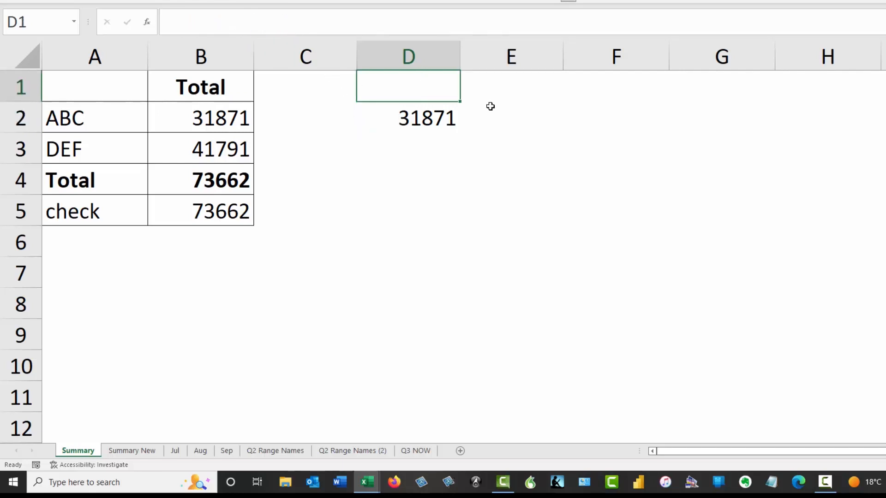
{"action": "type", "text": "B@"}
{"action": "key", "text": "BackSpace"}
{"action": "type", "text": "2"}
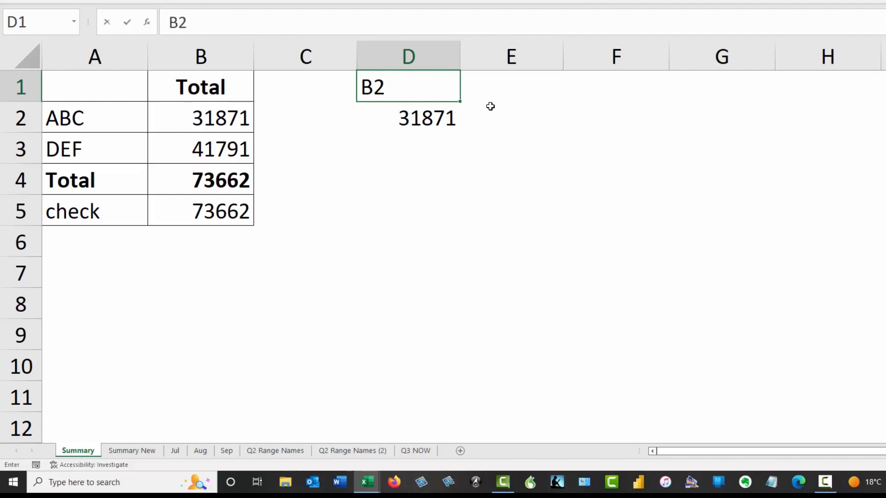
{"action": "key", "text": "Return"}
{"action": "left_click_drag", "start_coordinate": [251, 22], "coordinate": [283, 21]}
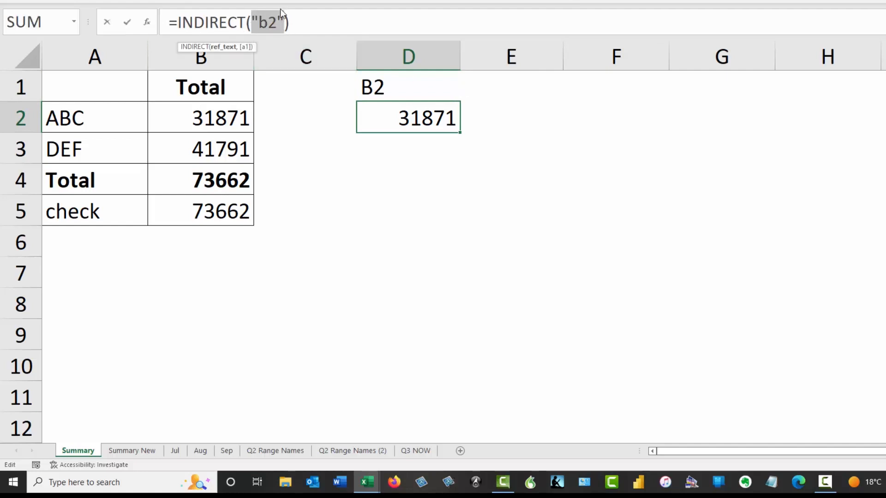
{"action": "left_click", "coordinate": [387, 82]}
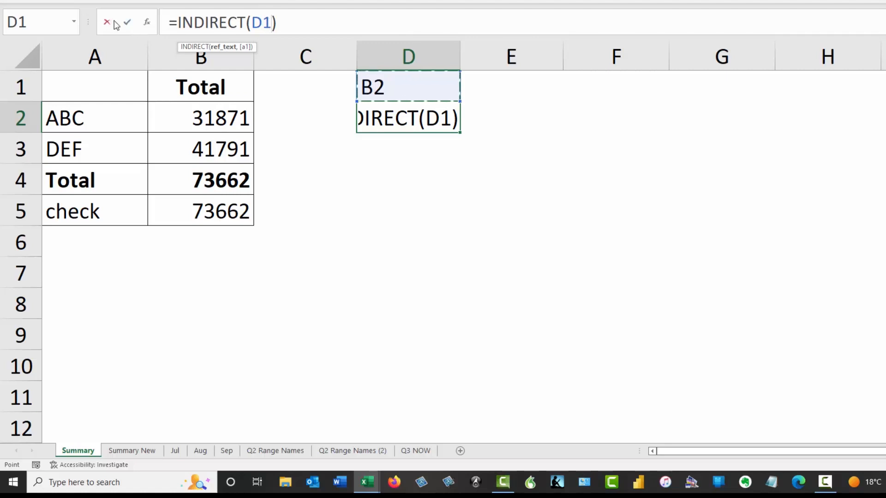
{"action": "left_click", "coordinate": [127, 21]}
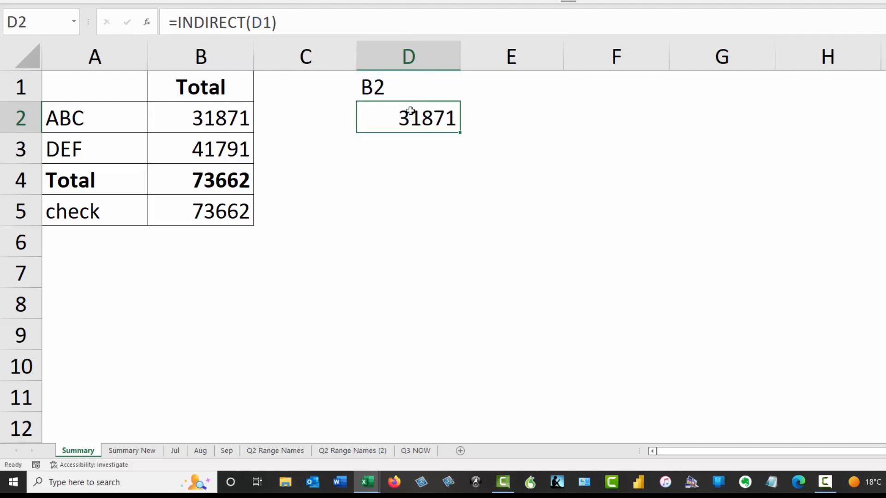
- Compare D1's reference text B2 with D2's INDIRECT(D1) result
{"action": "left_click", "coordinate": [392, 84]}
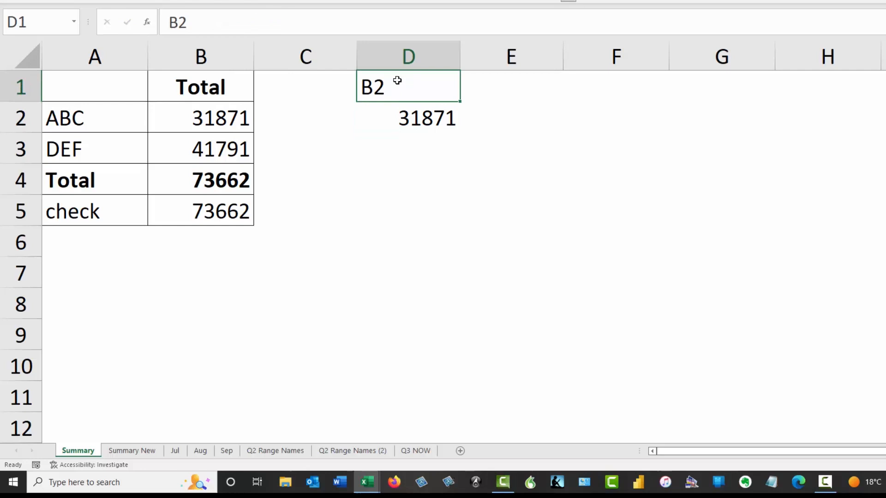
{"action": "left_click", "coordinate": [402, 107]}
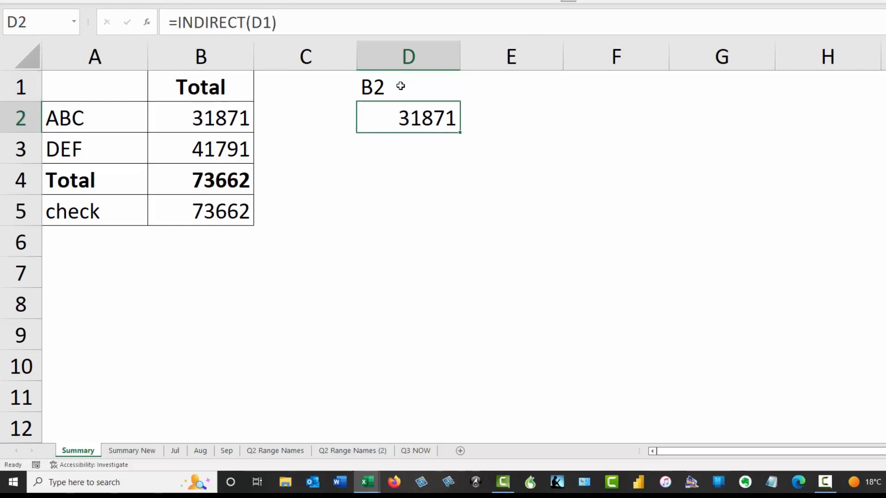
{"action": "left_click", "coordinate": [400, 88]}
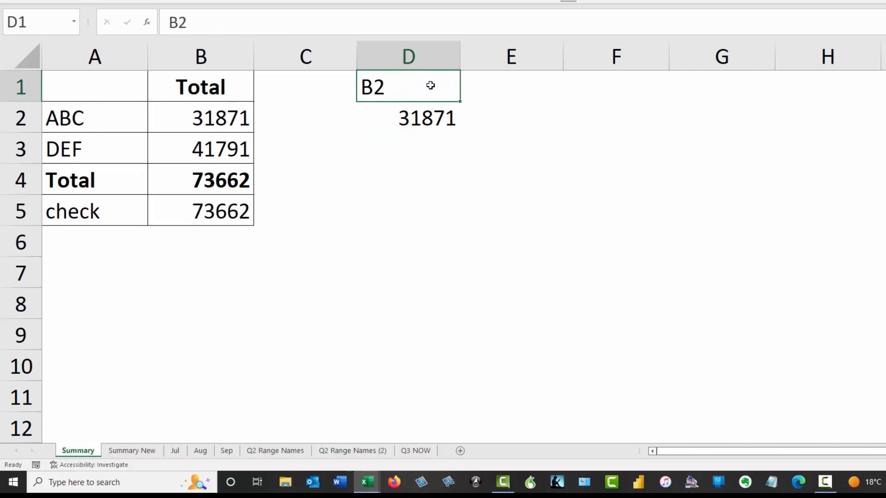
{"action": "left_click", "coordinate": [418, 119]}
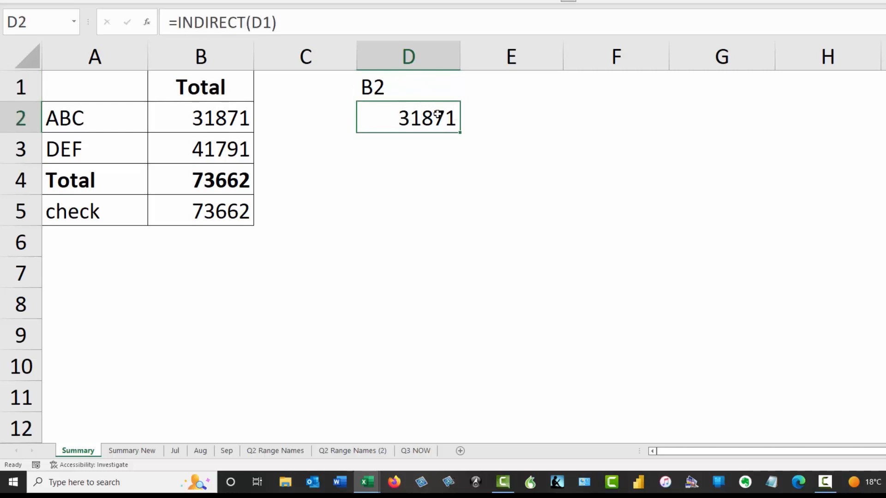
{"action": "left_click", "coordinate": [414, 89]}
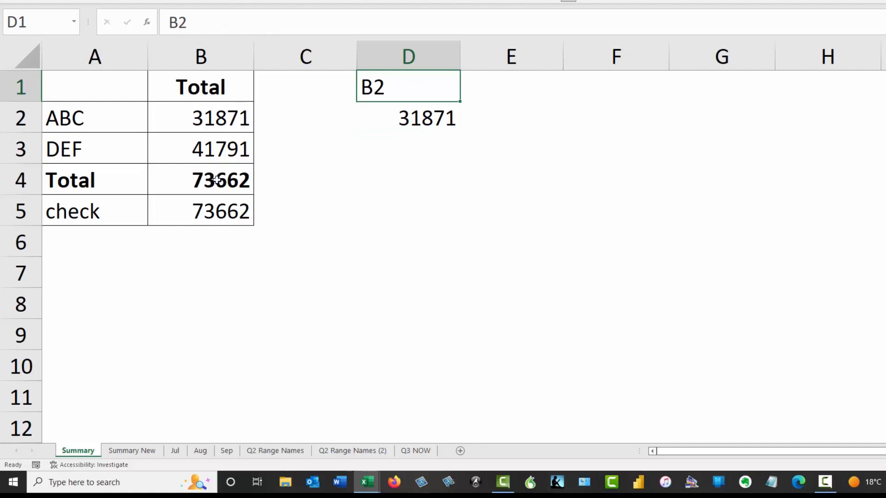
- Change D1's reference to B4 so D2 shows 73662, then check both cells
{"action": "left_click", "coordinate": [289, 26]}
{"action": "key", "text": "BackSpace"}
{"action": "type", "text": "4"}
{"action": "key", "text": "Return"}
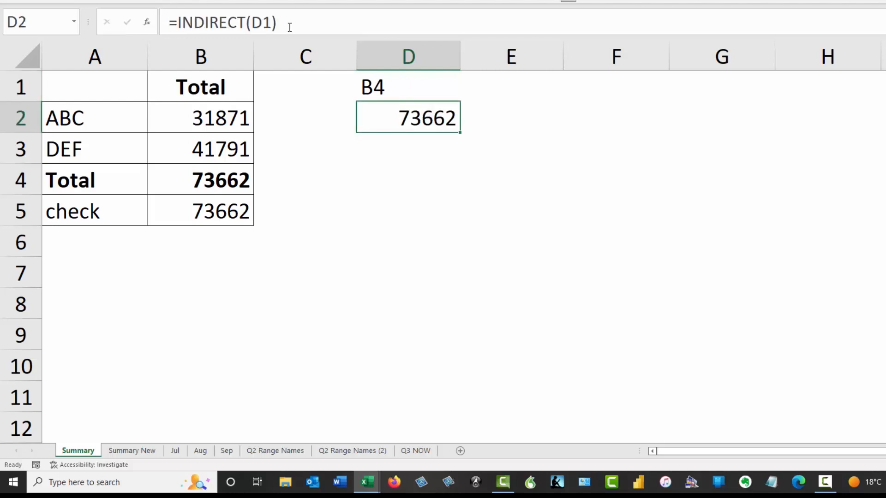
{"action": "key", "text": "Up"}
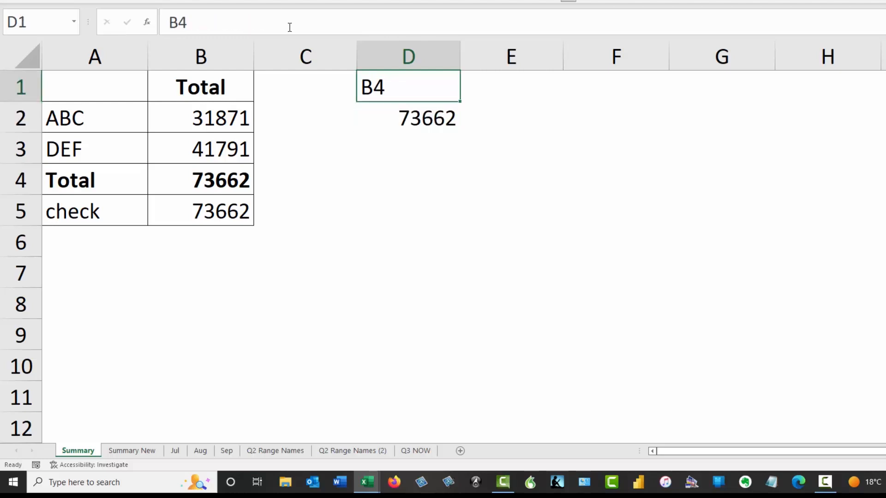
{"action": "left_click", "coordinate": [397, 119]}
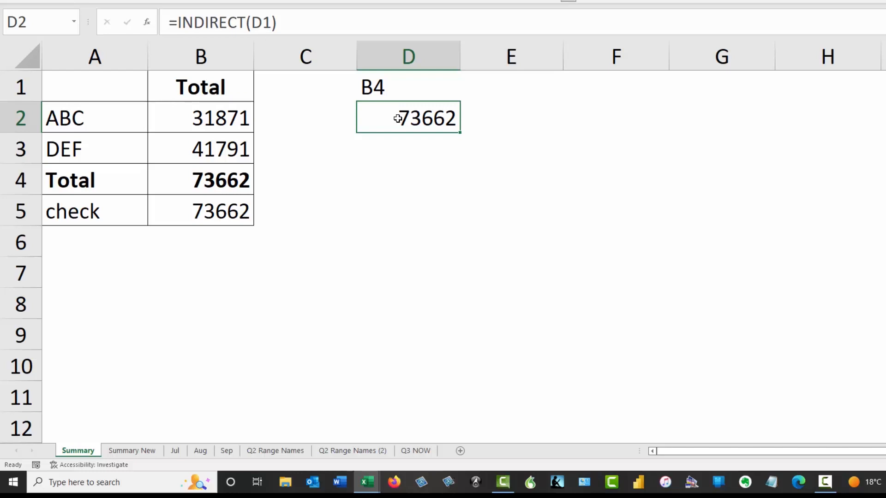
{"action": "left_click", "coordinate": [411, 88]}
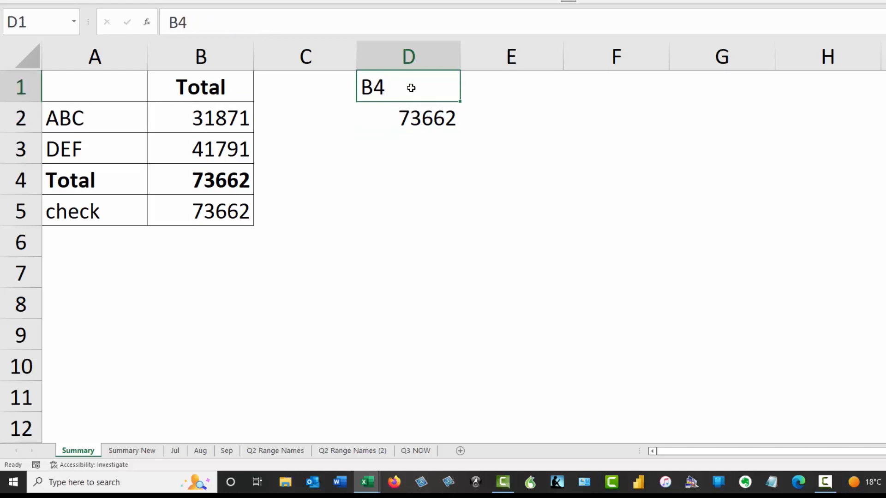
{"action": "key", "text": "Down"}
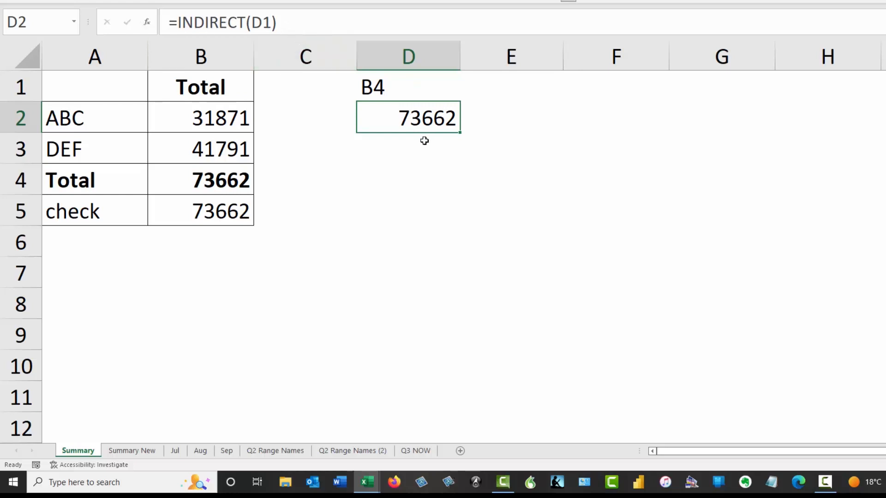
{"action": "left_click", "coordinate": [402, 86]}
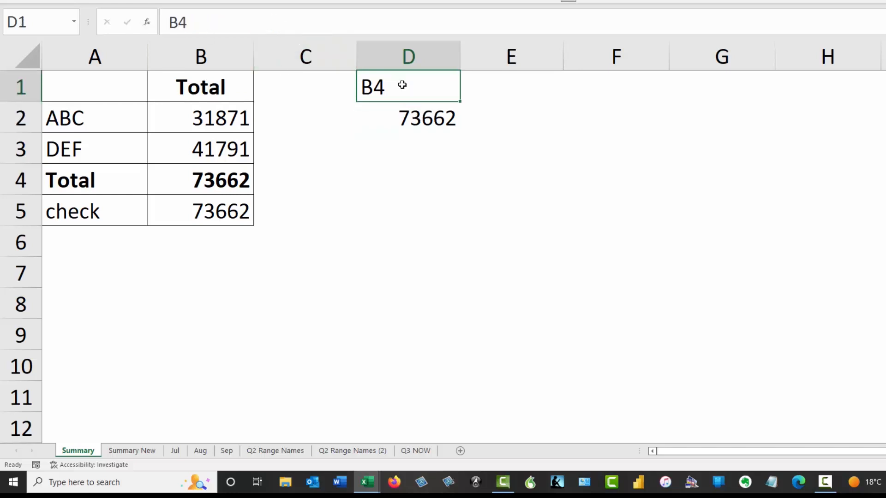
{"action": "left_click", "coordinate": [415, 119]}
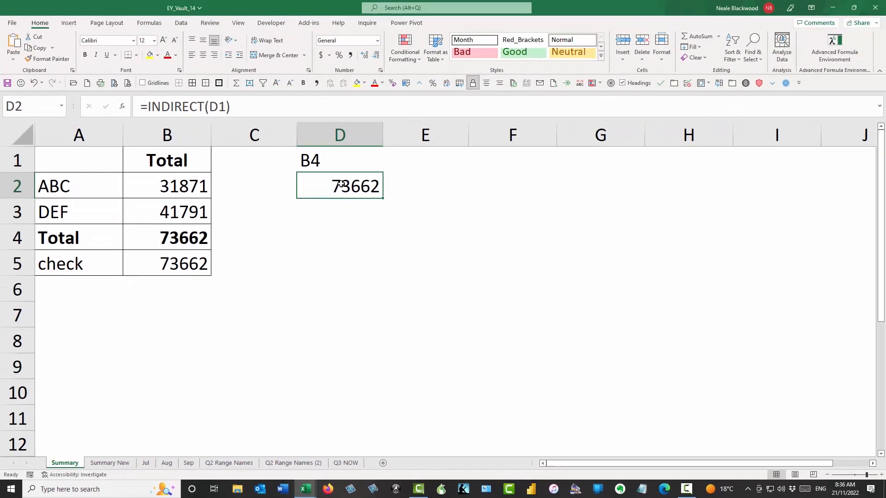
- Show the Formulas ribbon and bring up B2's SUM of SUMIFS formula
{"action": "left_click", "coordinate": [149, 23]}
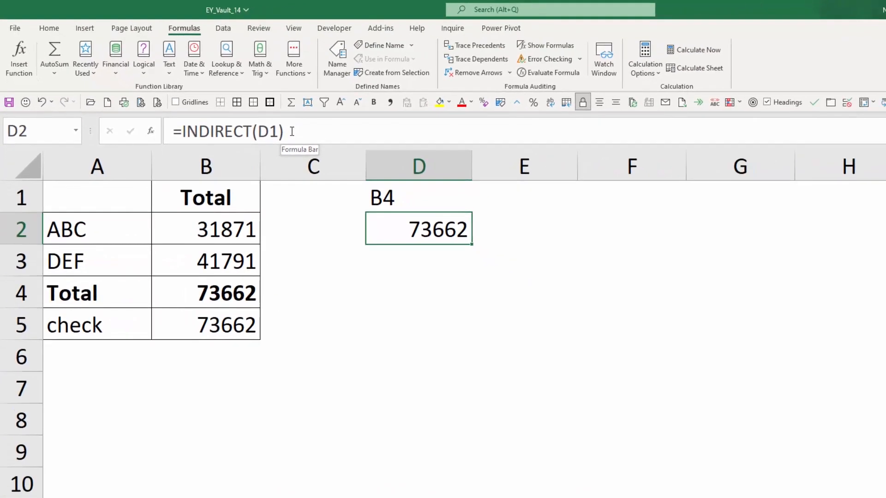
{"action": "left_click", "coordinate": [220, 229]}
{"action": "left_click_drag", "start_coordinate": [361, 133], "coordinate": [497, 139]}
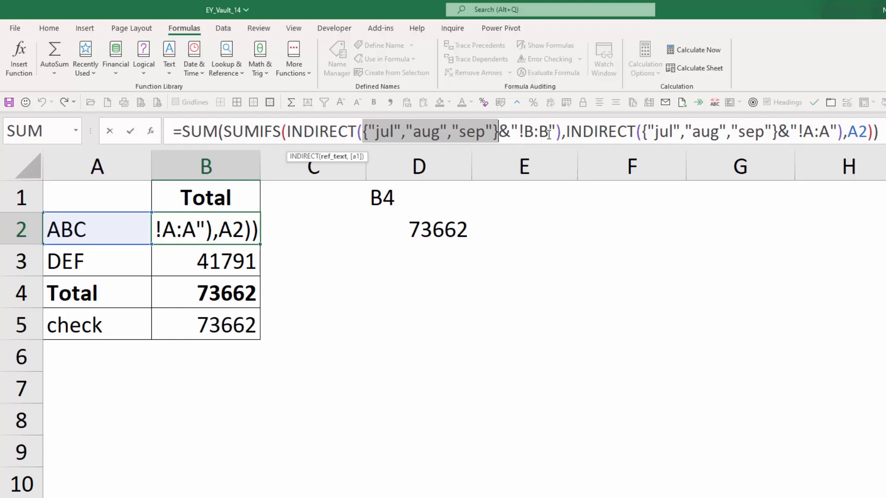
{"action": "left_click_drag", "start_coordinate": [363, 131], "coordinate": [556, 131]}
{"action": "key", "text": "F9"}
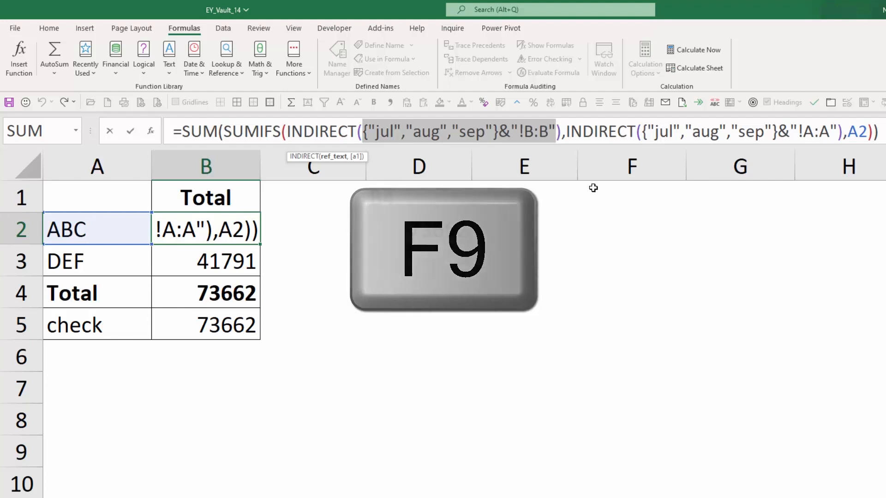
{"action": "key", "text": "F9"}
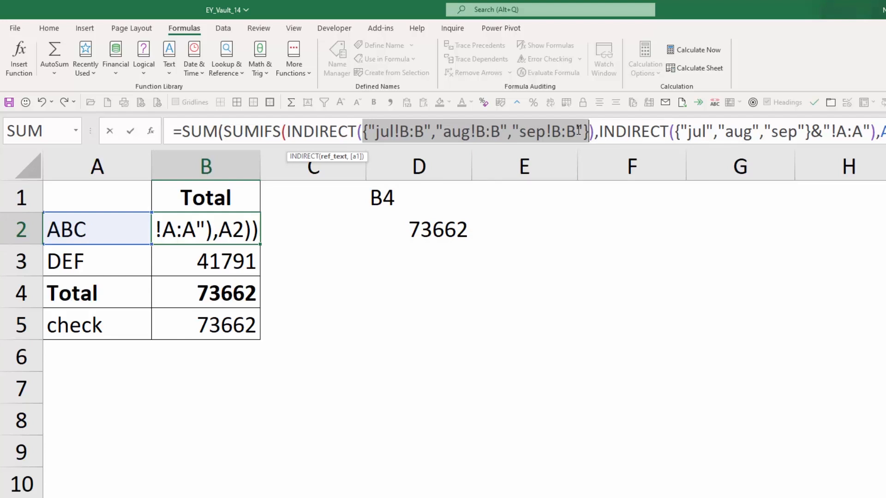
{"action": "left_click_drag", "start_coordinate": [679, 133], "coordinate": [870, 134]}
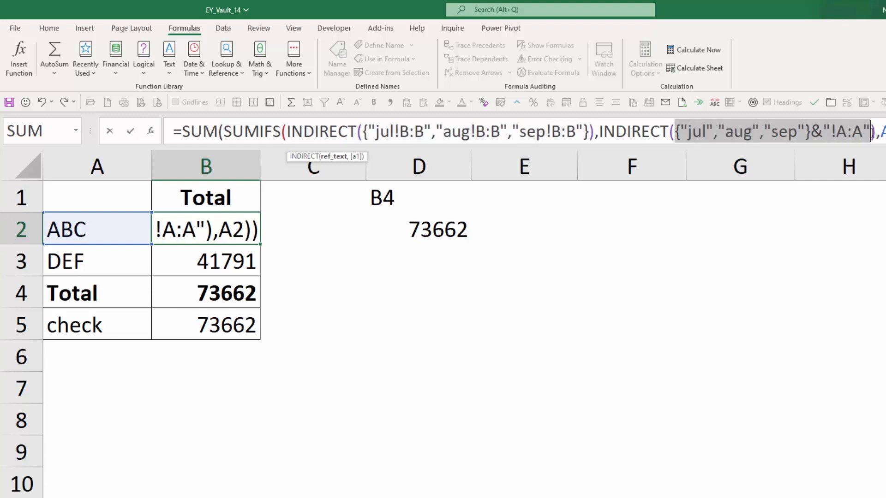
{"action": "key", "text": "F9"}
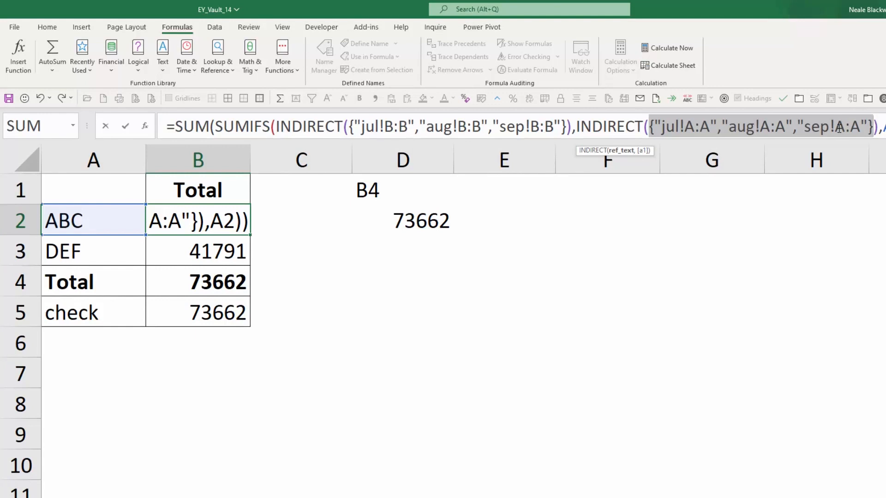
{"action": "key", "text": "Escape"}
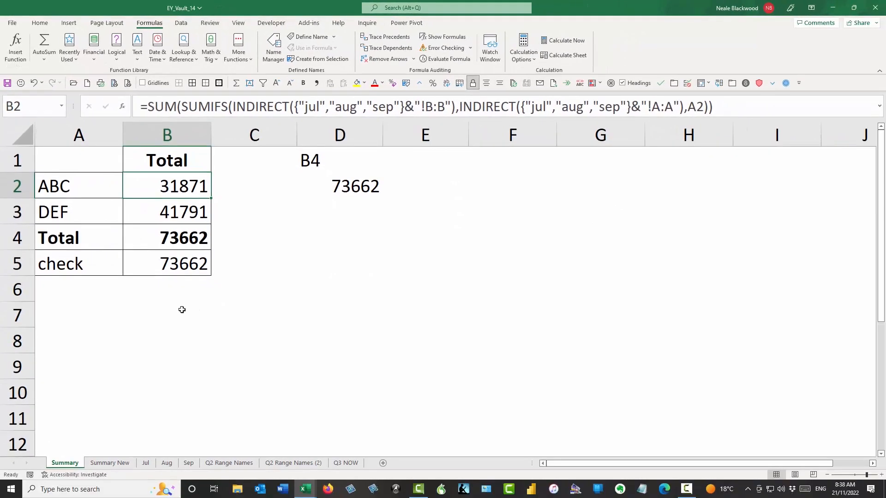
- Start a SUMIFS in B7 using Jul column B as sum range and Jul column A as criteria range
{"action": "left_click", "coordinate": [218, 365]}
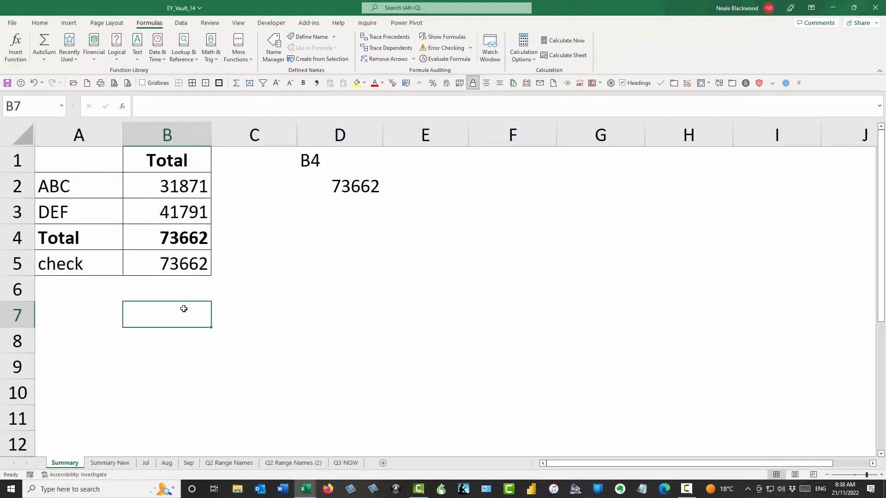
{"action": "type", "text": "=sumif"}
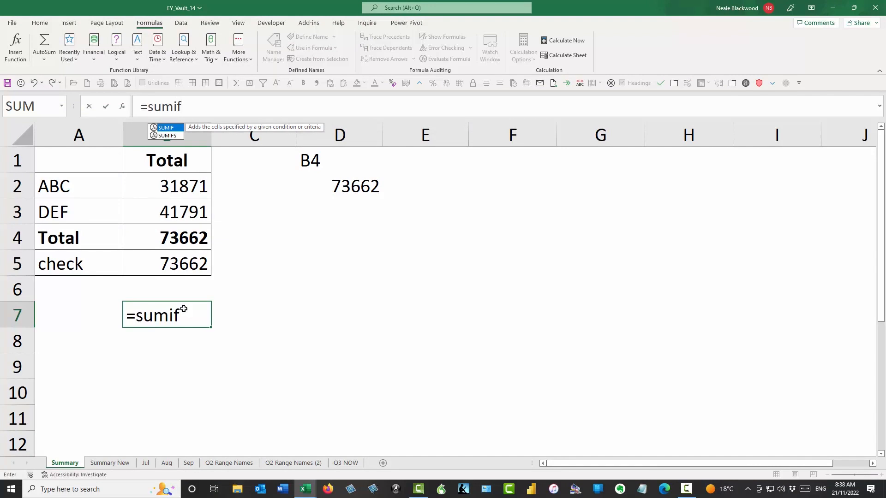
{"action": "key", "text": "Down"}
{"action": "key", "text": "Tab"}
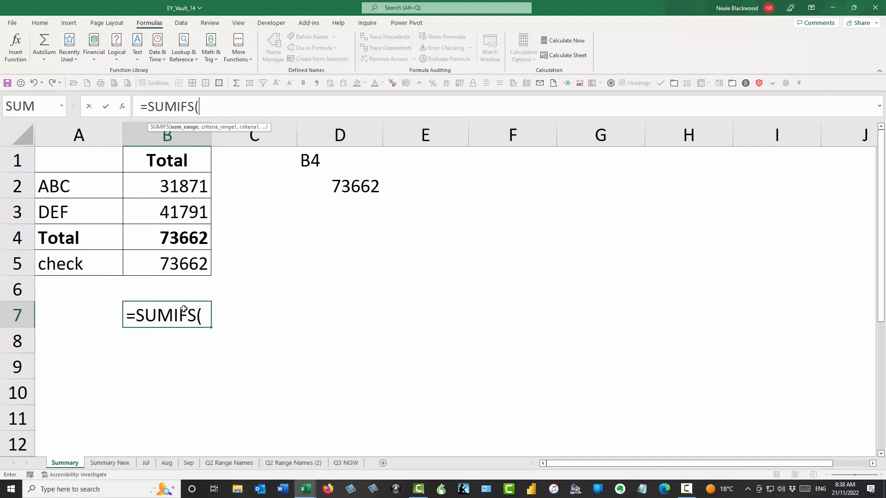
{"action": "left_click", "coordinate": [146, 463]}
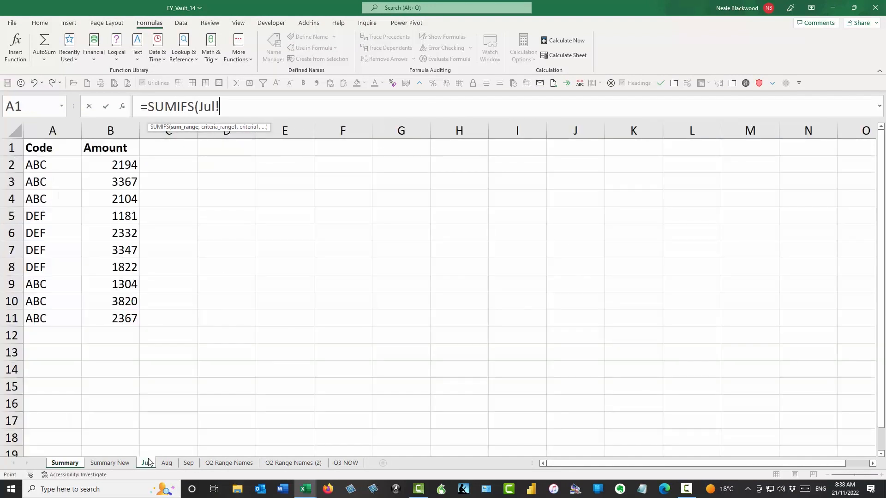
{"action": "left_click", "coordinate": [111, 131]}
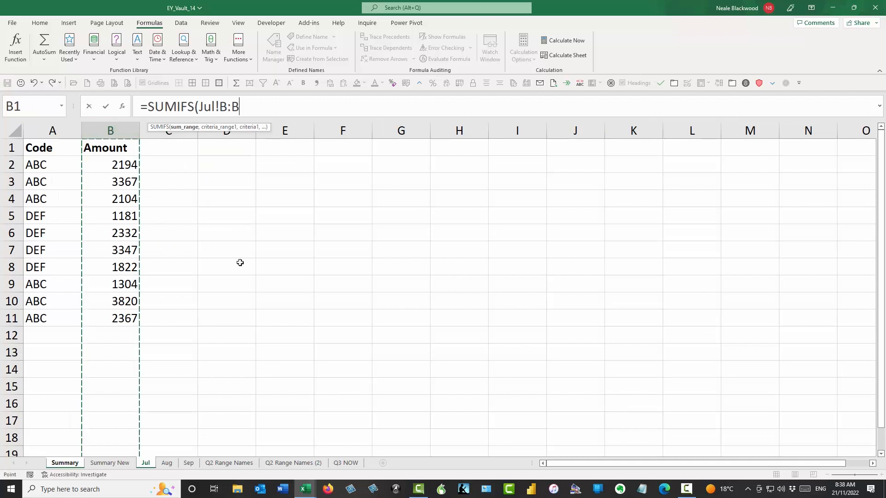
{"action": "type", "text": ","}
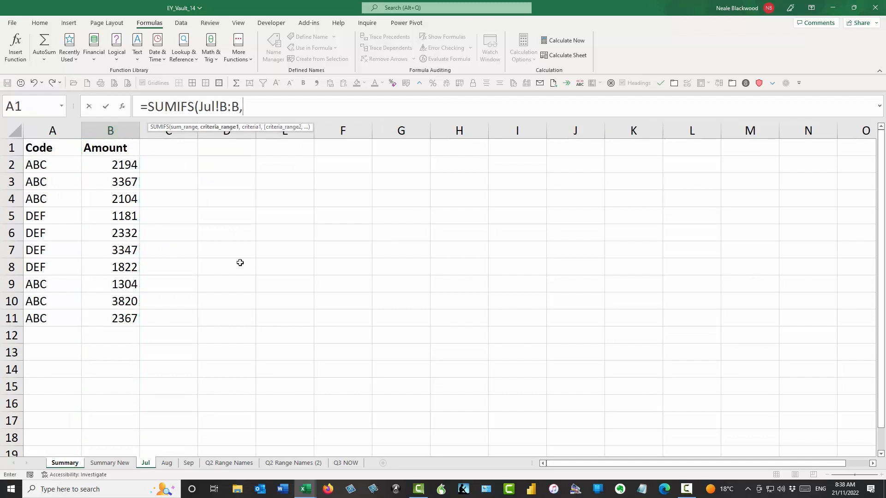
{"action": "left_click", "coordinate": [53, 129]}
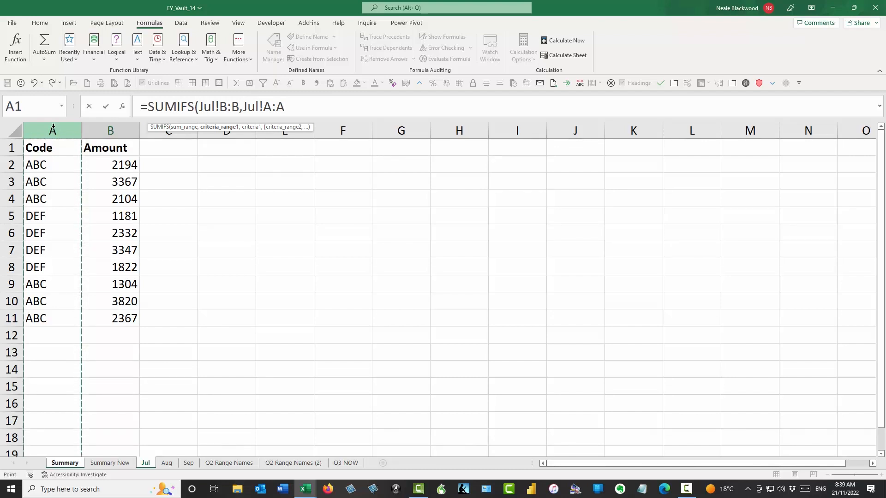
{"action": "type", "text": ","}
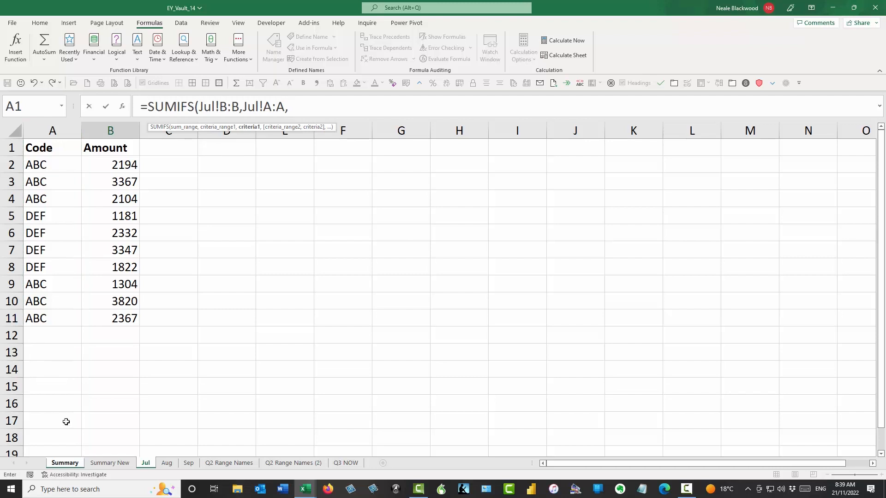
- Use A2 (ABC) as criteria without the Summary! prefix and enter the formula, giving 15156
{"action": "left_click", "coordinate": [65, 463]}
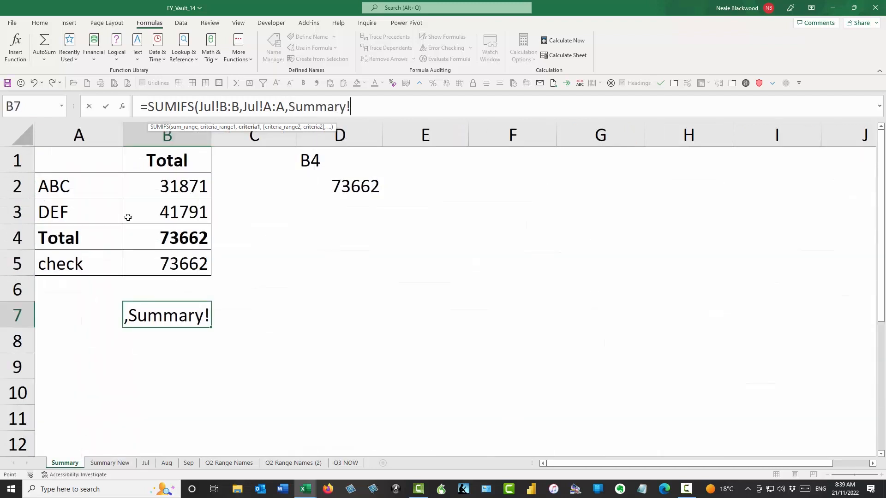
{"action": "left_click", "coordinate": [97, 190]}
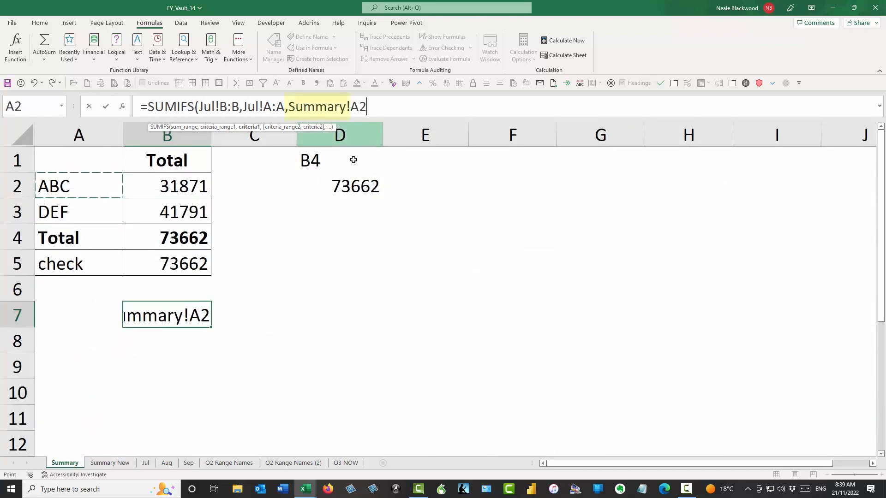
{"action": "left_click", "coordinate": [290, 109]}
{"action": "key", "text": "Delete"}
{"action": "key", "text": "Delete"}
{"action": "key", "text": "Delete"}
{"action": "key", "text": "Delete"}
{"action": "key", "text": "Delete"}
{"action": "key", "text": "Delete"}
{"action": "key", "text": "Delete"}
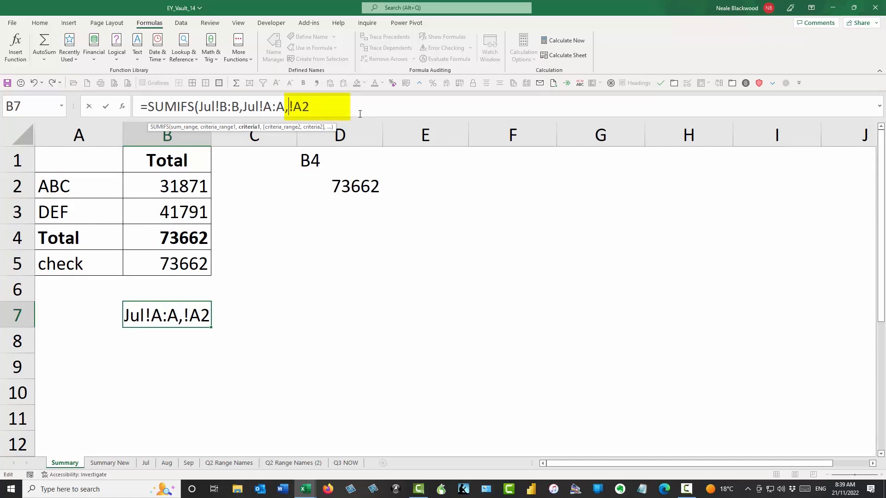
{"action": "key", "text": "Delete"}
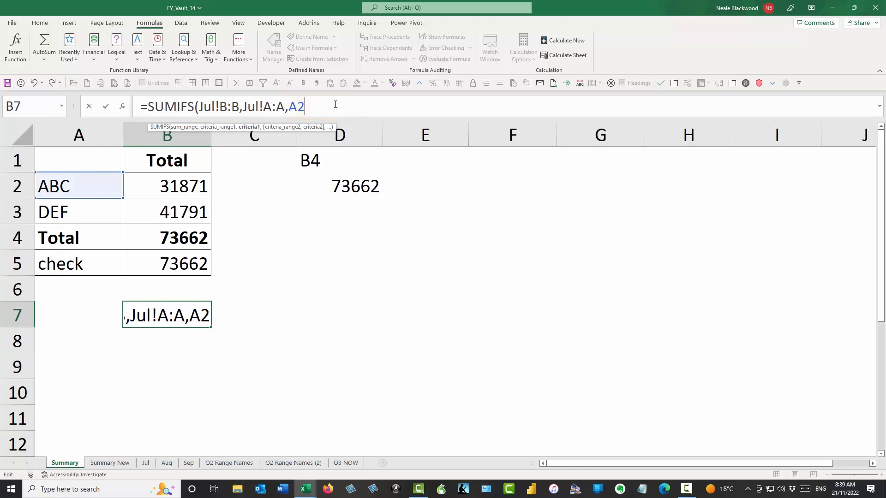
{"action": "type", "text": ")"}
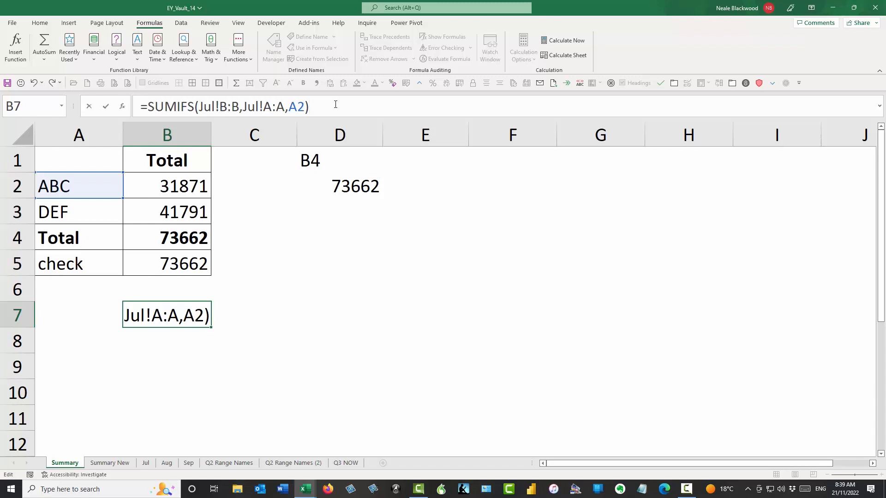
{"action": "key", "text": "Return"}
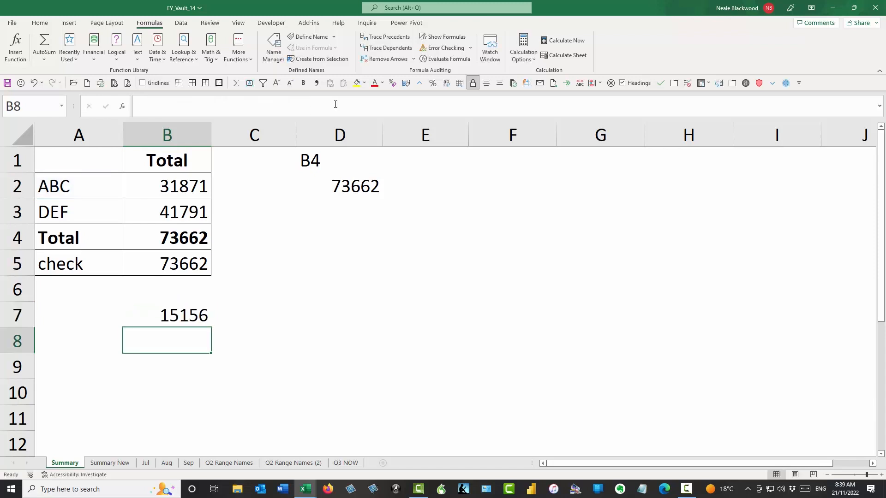
{"action": "key", "text": "Up"}
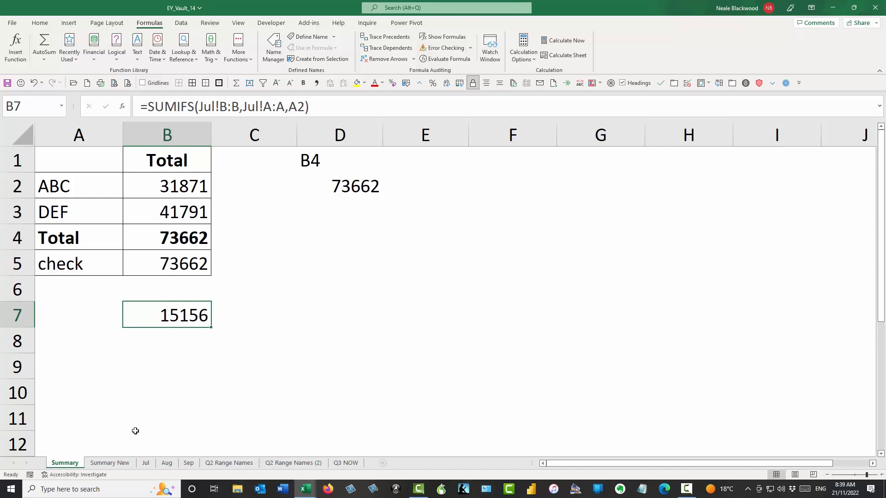
{"action": "left_click", "coordinate": [146, 462]}
{"action": "left_click", "coordinate": [166, 463]}
{"action": "left_click", "coordinate": [185, 463]}
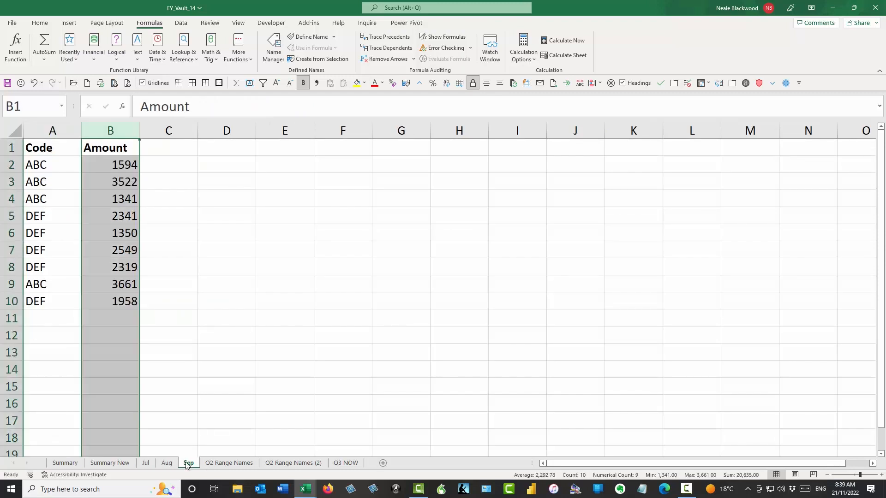
{"action": "left_click", "coordinate": [146, 463]}
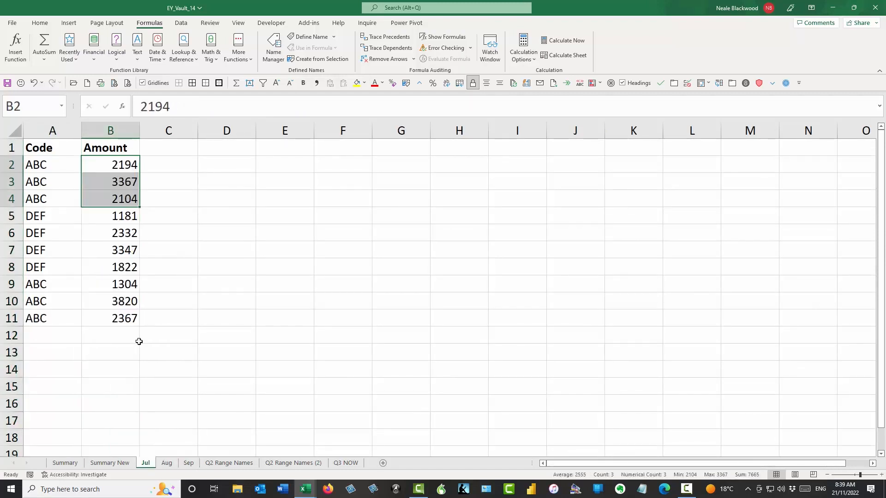
{"action": "left_click", "coordinate": [64, 463]}
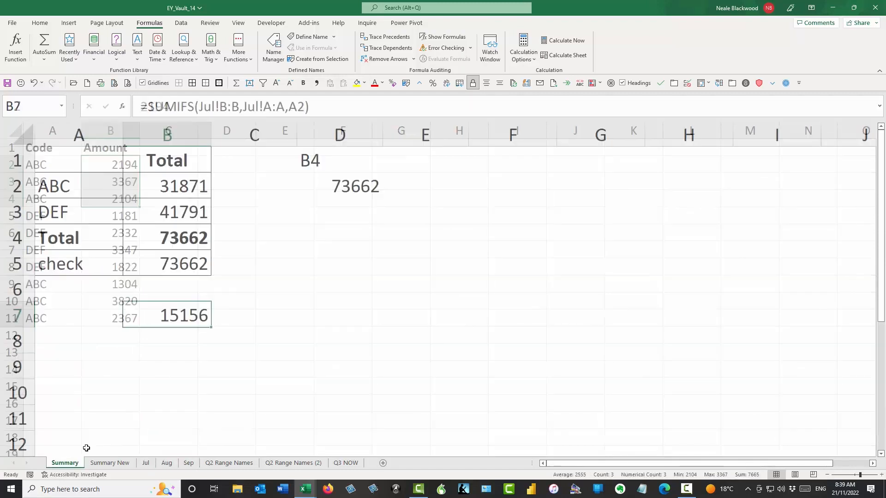
{"action": "left_click", "coordinate": [202, 187]}
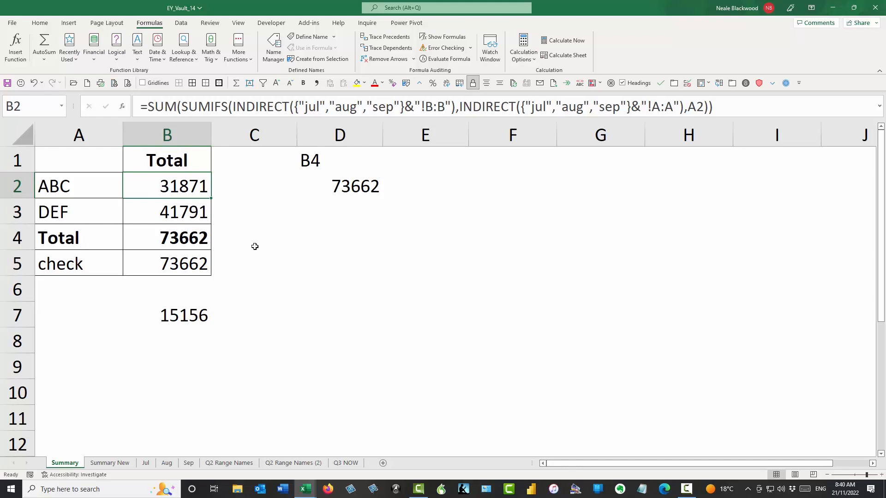
{"action": "left_click", "coordinate": [184, 316]}
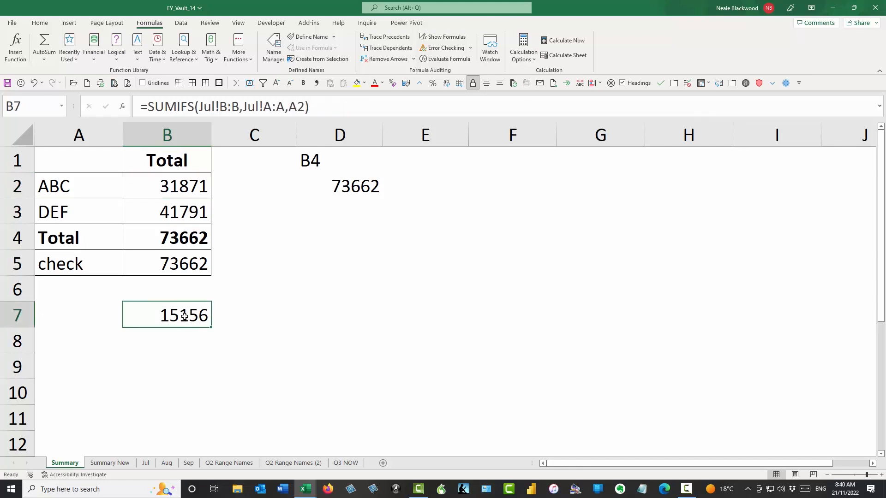
{"action": "left_click", "coordinate": [195, 185]}
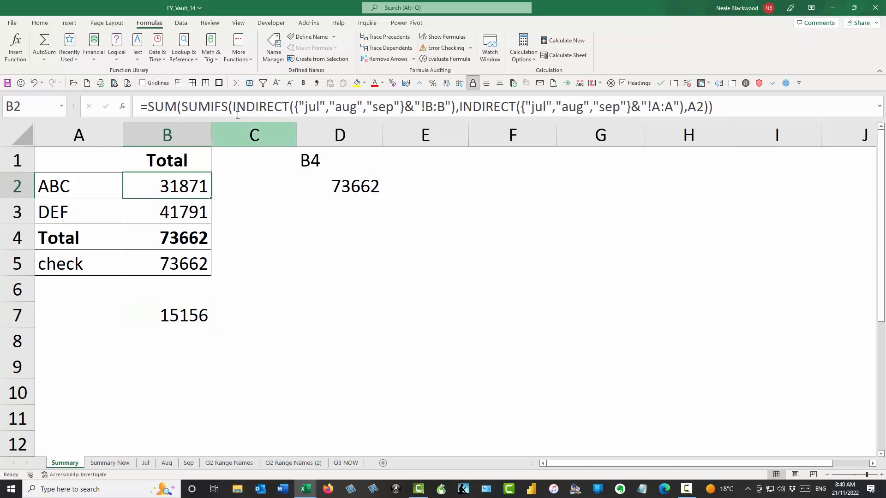
{"action": "left_click_drag", "start_coordinate": [294, 100], "coordinate": [410, 130]}
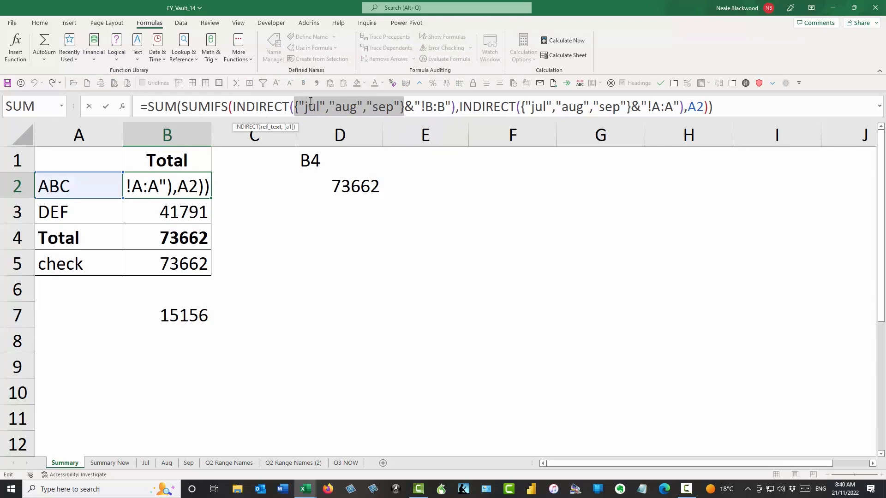
{"action": "left_click_drag", "start_coordinate": [410, 130], "coordinate": [446, 106]}
{"action": "key", "text": "F9"}
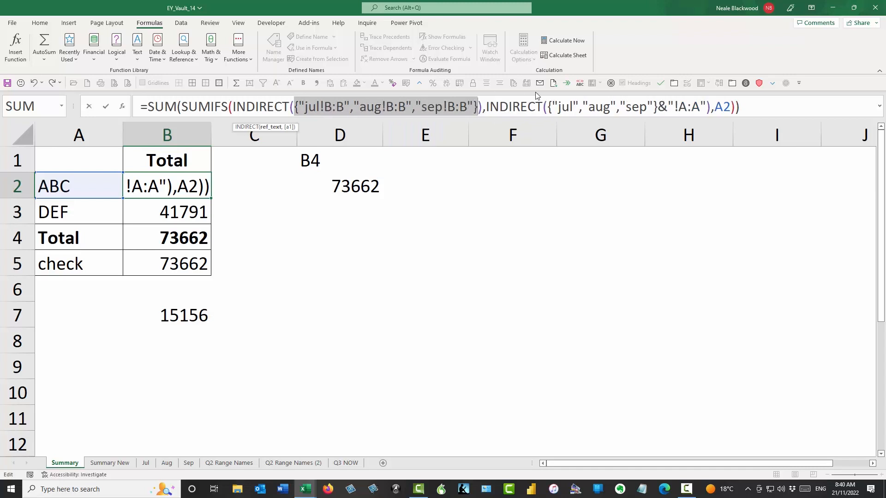
{"action": "left_click_drag", "start_coordinate": [547, 107], "coordinate": [704, 110]}
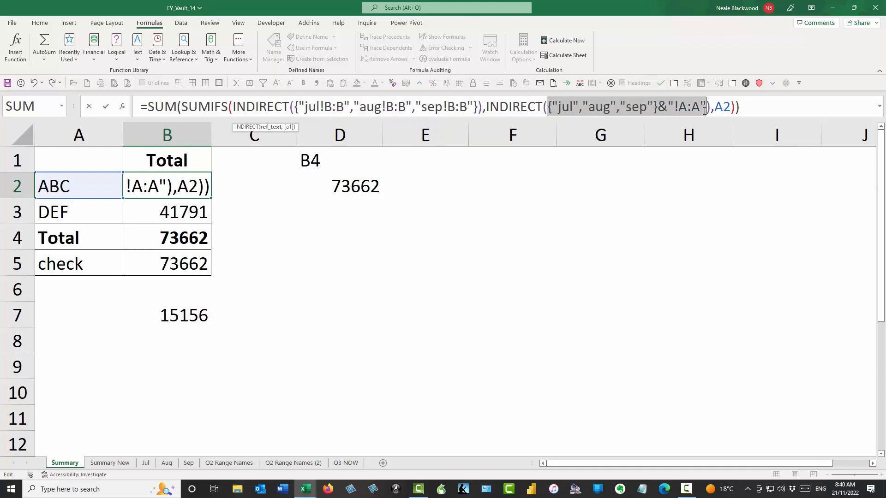
{"action": "key", "text": "F9"}
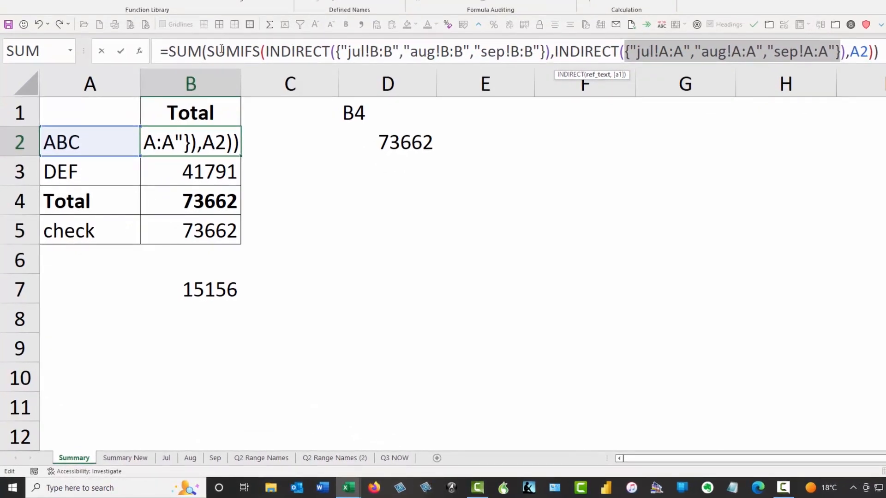
{"action": "left_click_drag", "start_coordinate": [206, 51], "coordinate": [873, 53]}
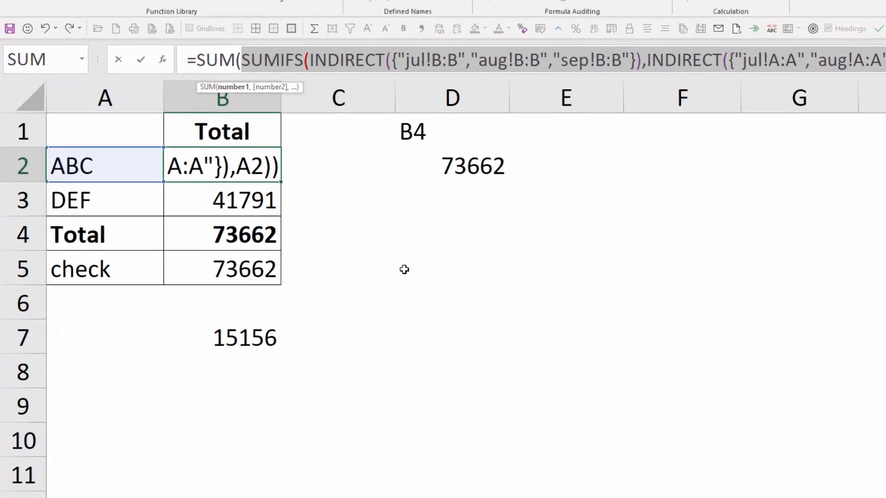
{"action": "key", "text": "F9"}
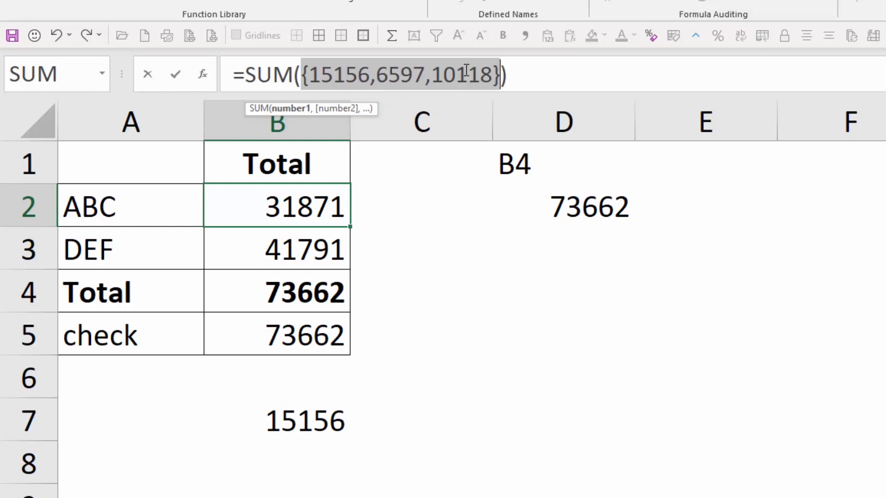
{"action": "left_click_drag", "start_coordinate": [244, 74], "coordinate": [543, 70]}
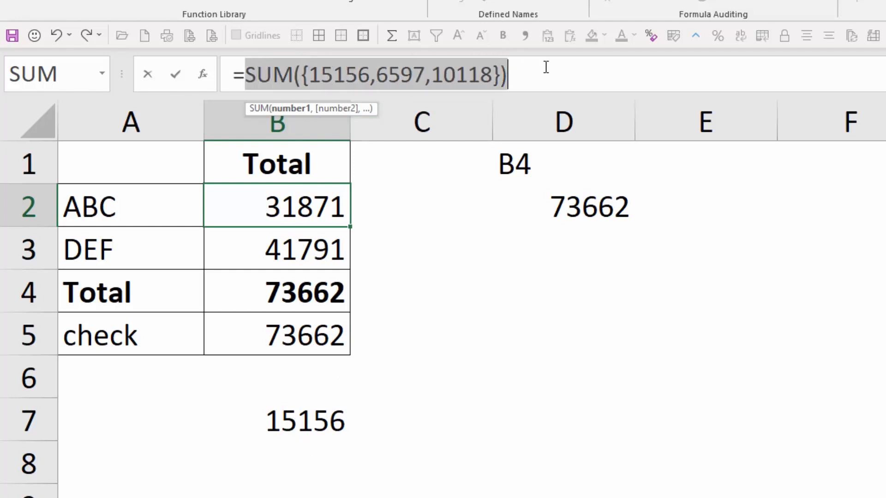
{"action": "key", "text": "F9"}
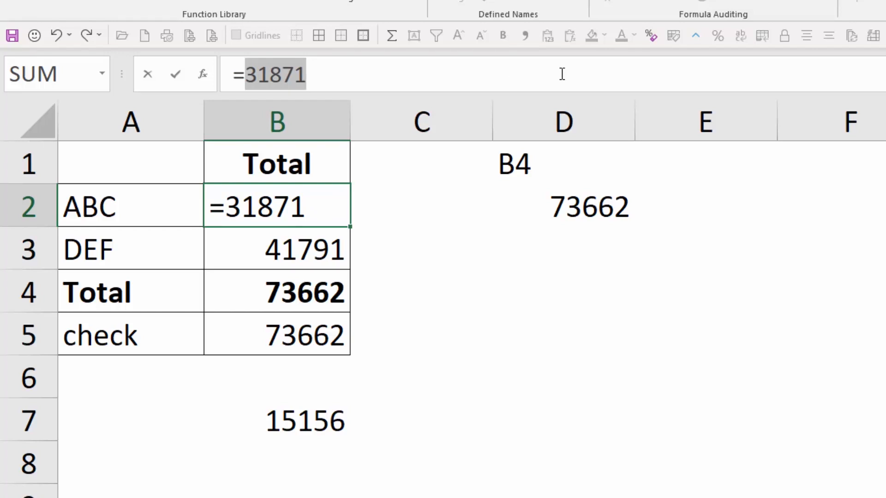
{"action": "key", "text": "Escape"}
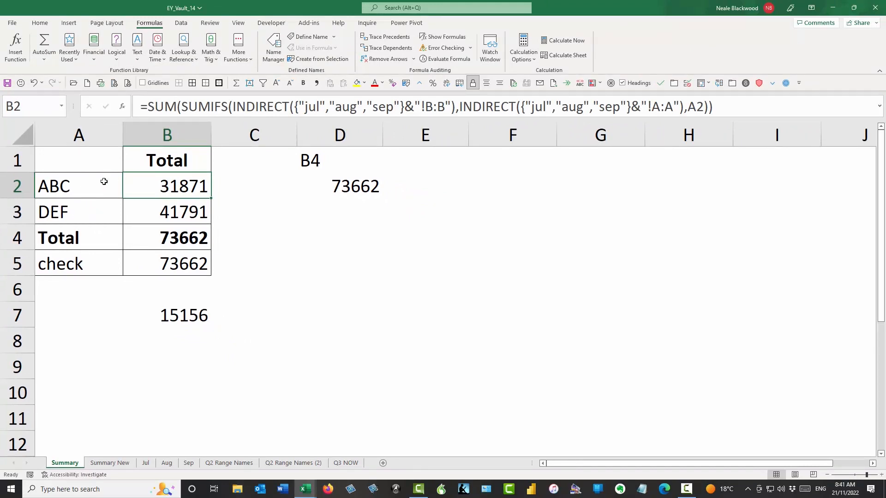
{"action": "left_click", "coordinate": [173, 203]}
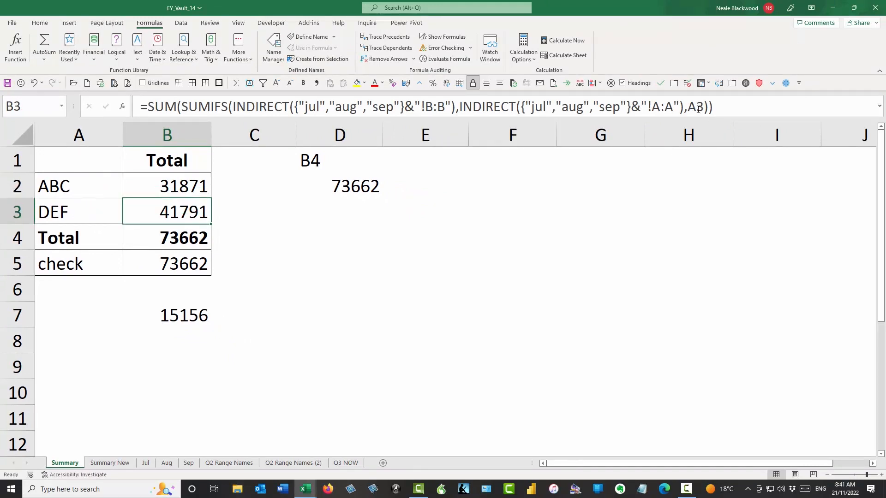
{"action": "left_click", "coordinate": [49, 210]}
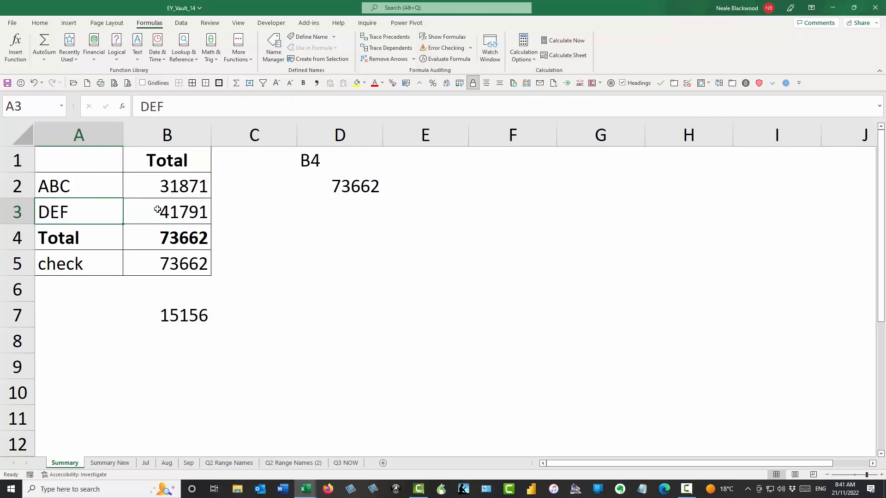
{"action": "left_click", "coordinate": [181, 236]}
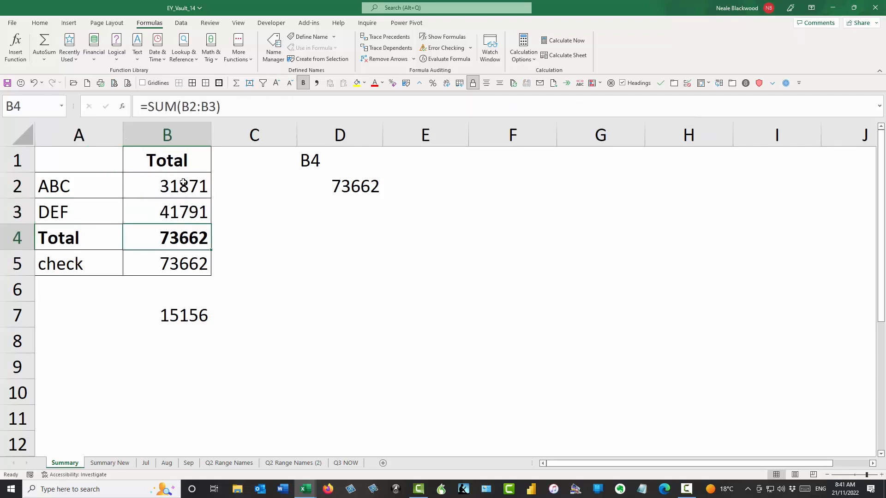
{"action": "left_click", "coordinate": [178, 260]}
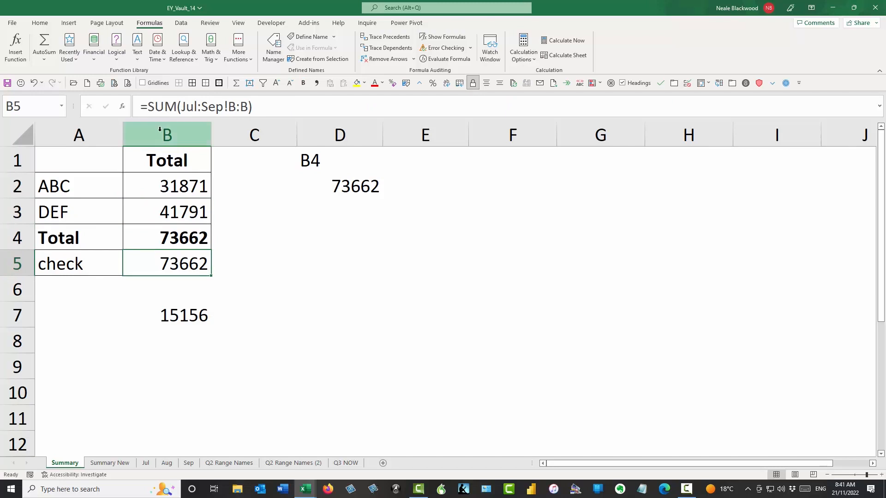
{"action": "left_click_drag", "start_coordinate": [148, 106], "coordinate": [257, 103]}
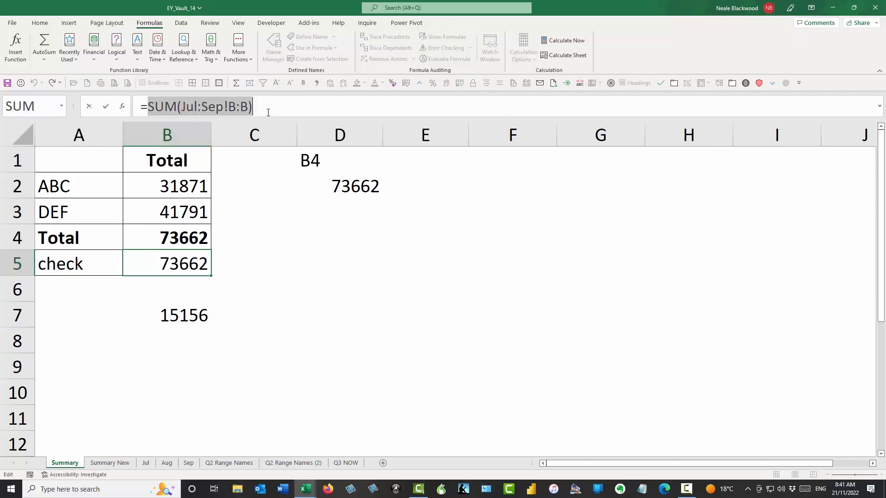
{"action": "key", "text": "Escape"}
{"action": "left_click", "coordinate": [183, 185]}
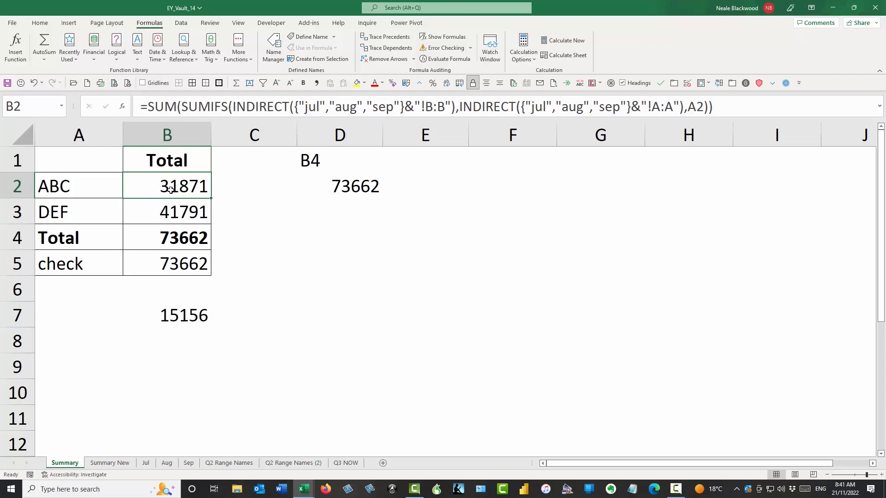
- Unhide the Oct sheet from the sheet tab menu
{"action": "left_click", "coordinate": [109, 464]}
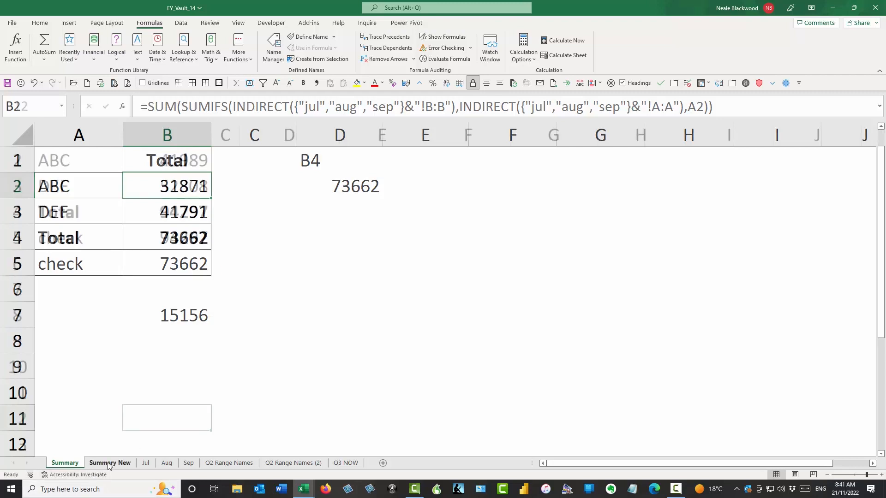
{"action": "scroll", "coordinate": [254, 223], "scroll_direction": "up", "scroll_amount": 1}
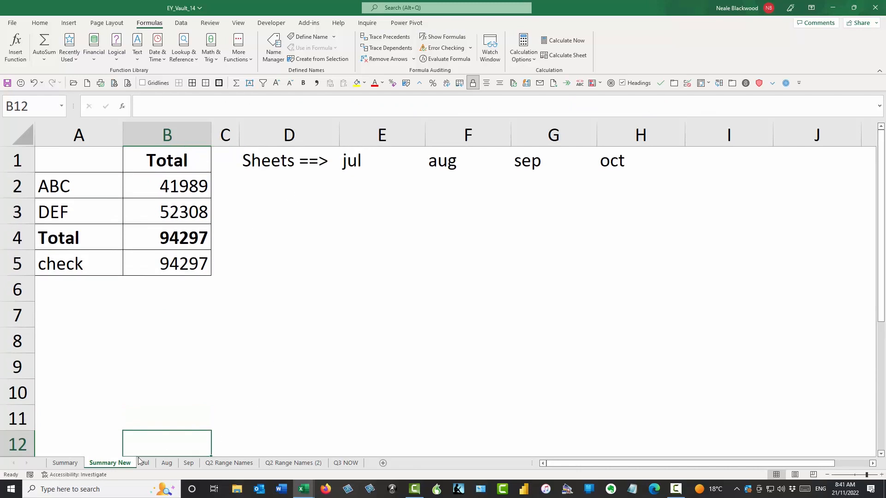
{"action": "right_click", "coordinate": [189, 463]}
{"action": "left_click", "coordinate": [228, 442]}
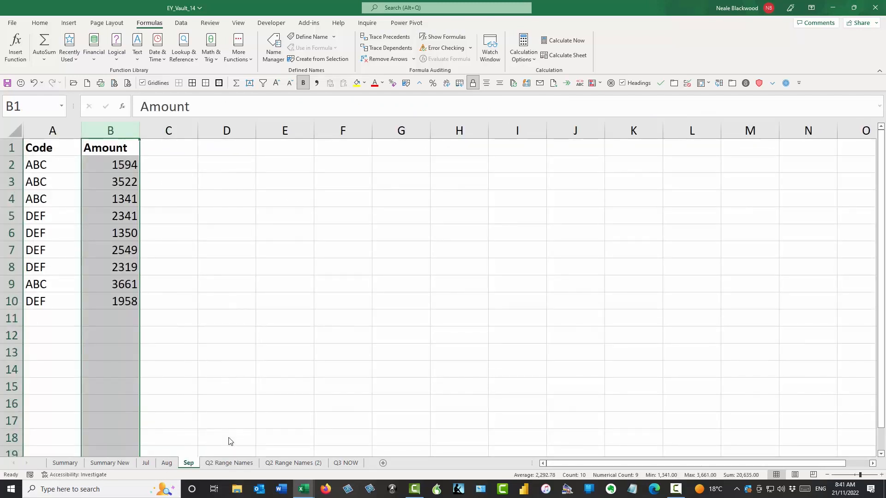
{"action": "left_click", "coordinate": [238, 466]}
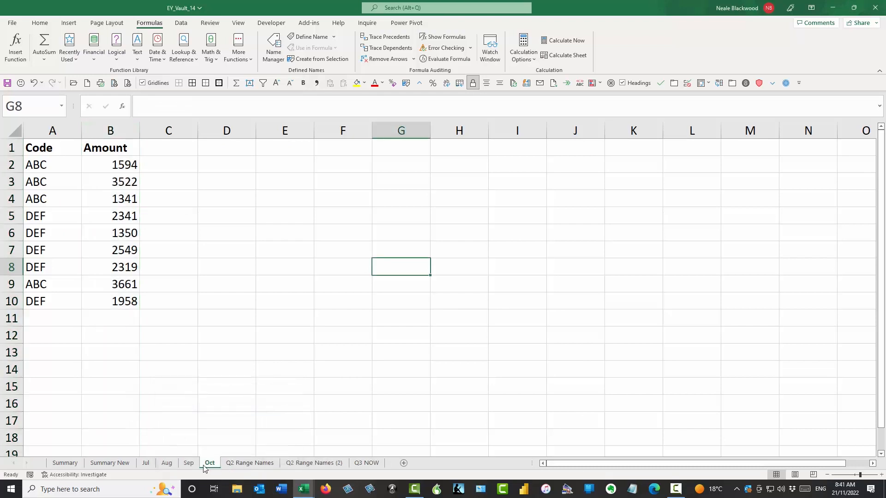
- On Summary New, check the sheet names jul–oct in E1:H1 and the B2 formula
{"action": "left_click", "coordinate": [110, 463]}
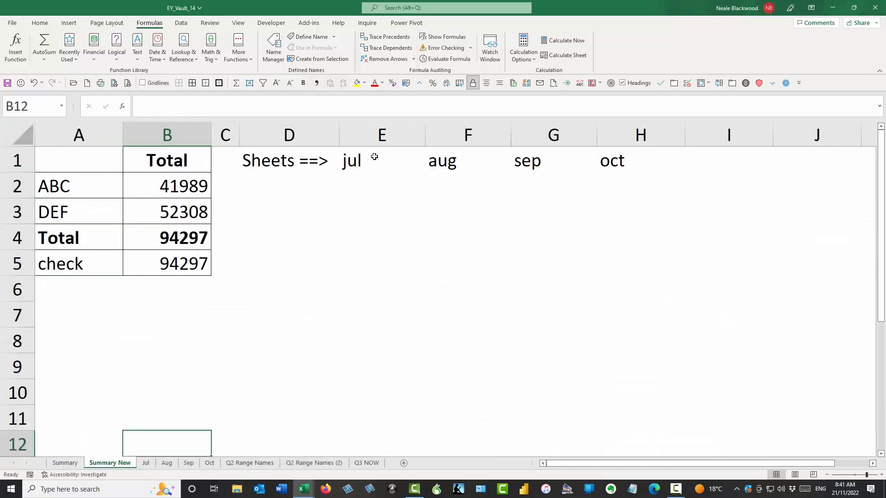
{"action": "left_click", "coordinate": [377, 159]}
{"action": "left_click", "coordinate": [440, 159]}
{"action": "left_click", "coordinate": [558, 160]}
{"action": "left_click", "coordinate": [617, 162]}
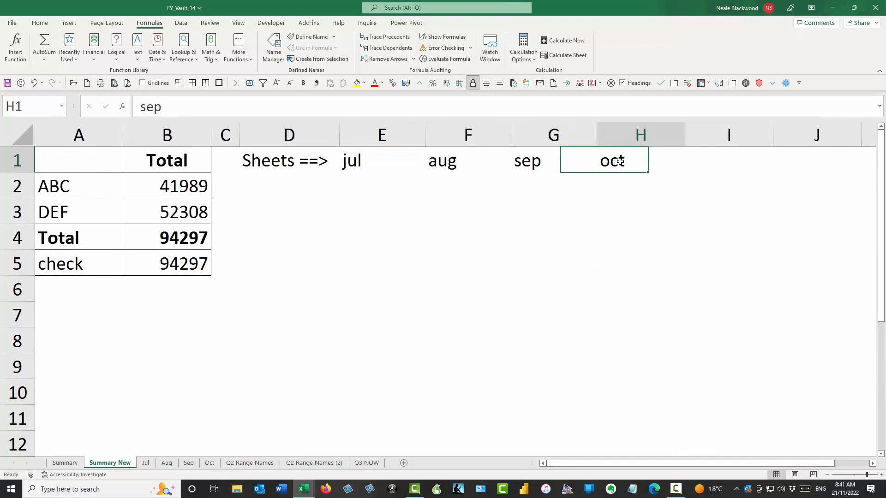
{"action": "left_click", "coordinate": [168, 185]}
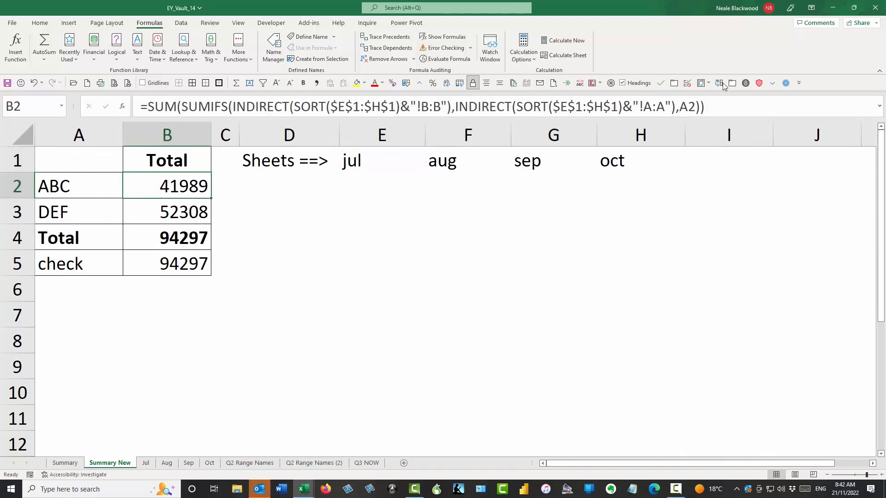
{"action": "key", "text": "F2"}
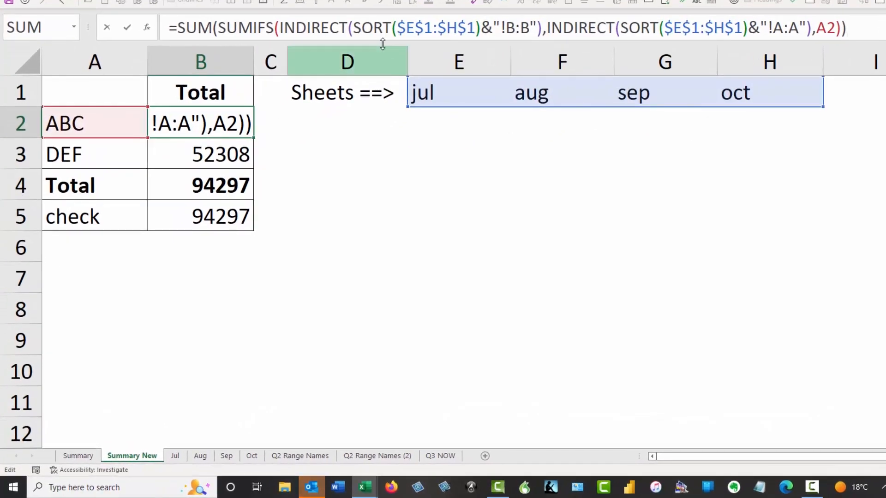
{"action": "left_click_drag", "start_coordinate": [354, 27], "coordinate": [481, 28]}
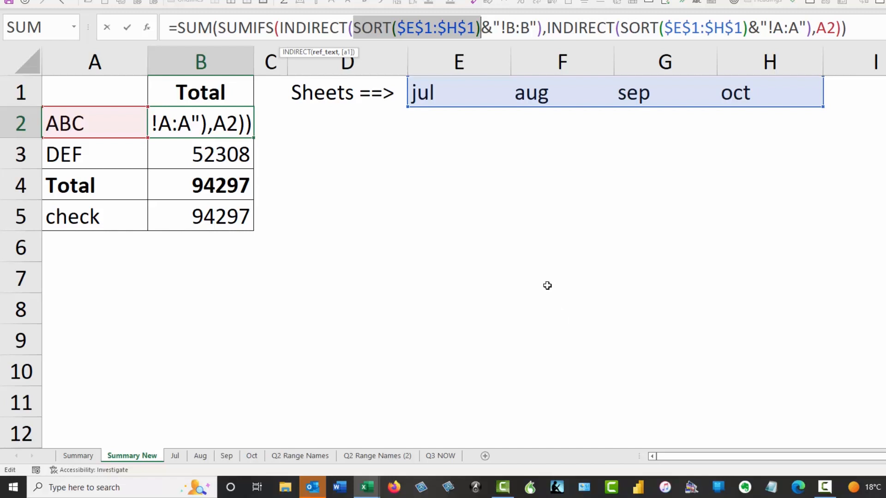
{"action": "key", "text": "F9"}
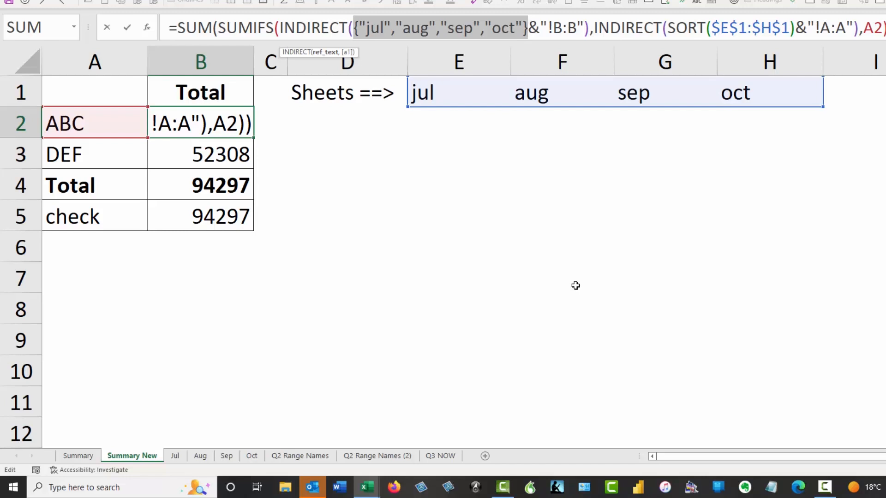
{"action": "key", "text": "Escape"}
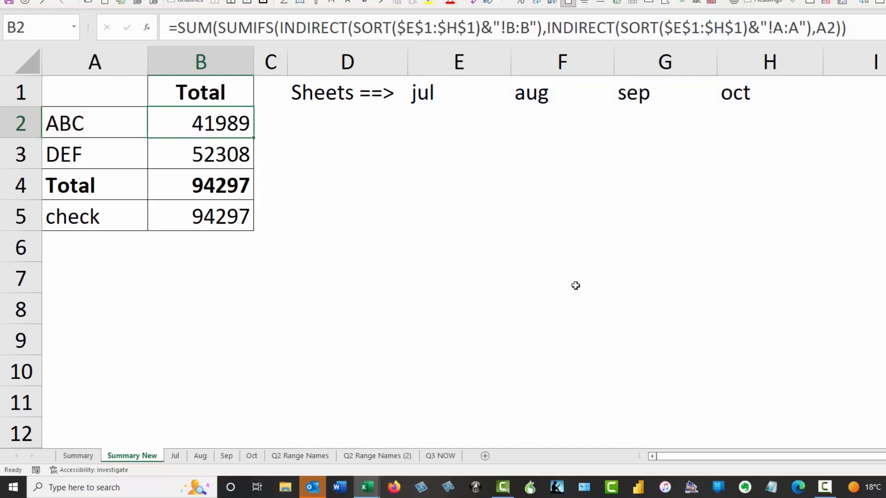
{"action": "left_click_drag", "start_coordinate": [448, 91], "coordinate": [737, 94]}
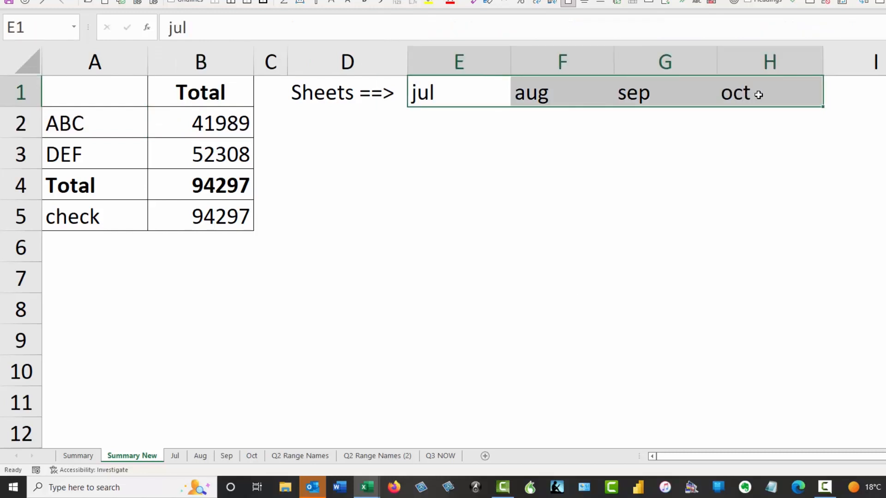
{"action": "left_click", "coordinate": [187, 121]}
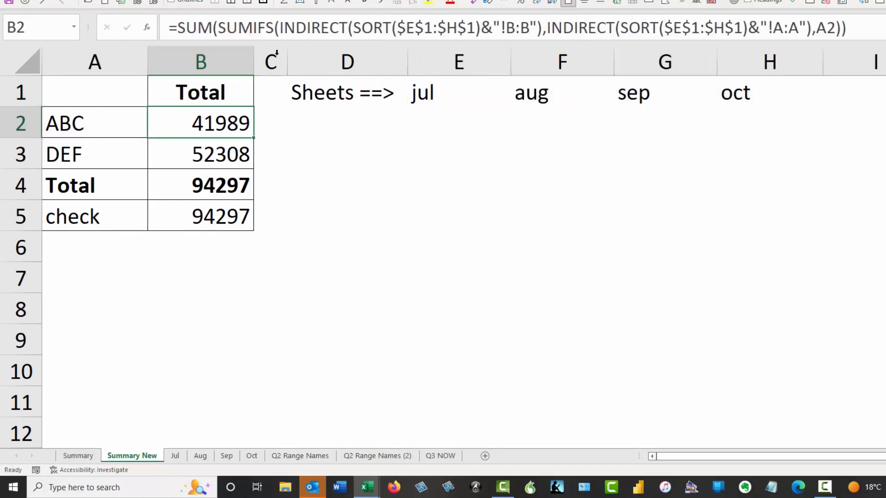
{"action": "left_click", "coordinate": [446, 27]}
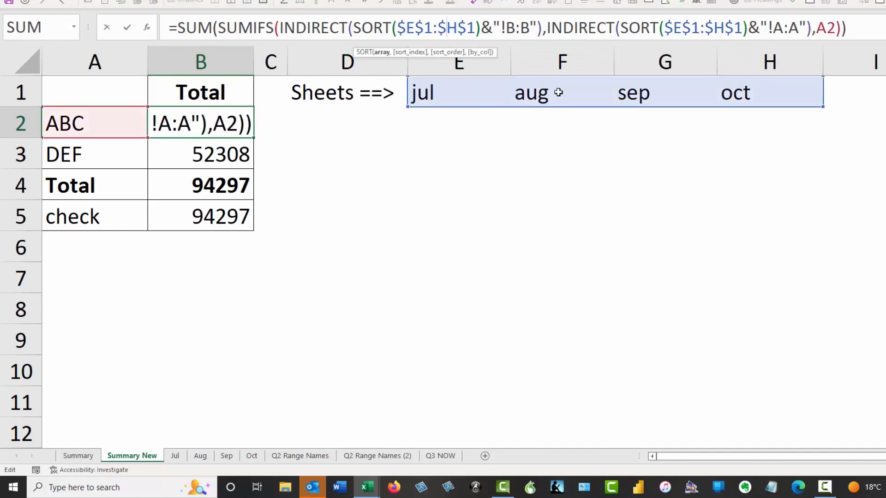
{"action": "type", "text": "g"}
{"action": "key", "text": "Delete"}
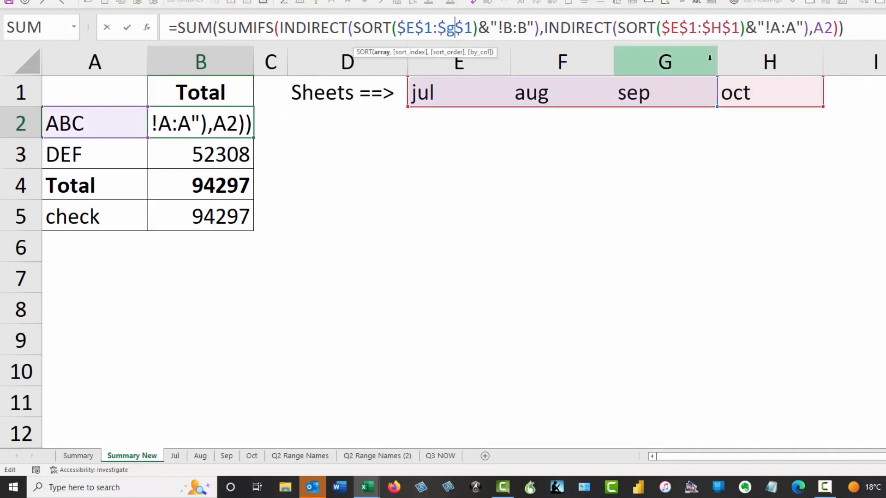
{"action": "left_click", "coordinate": [712, 28]}
{"action": "type", "text": "g"}
{"action": "key", "text": "Delete"}
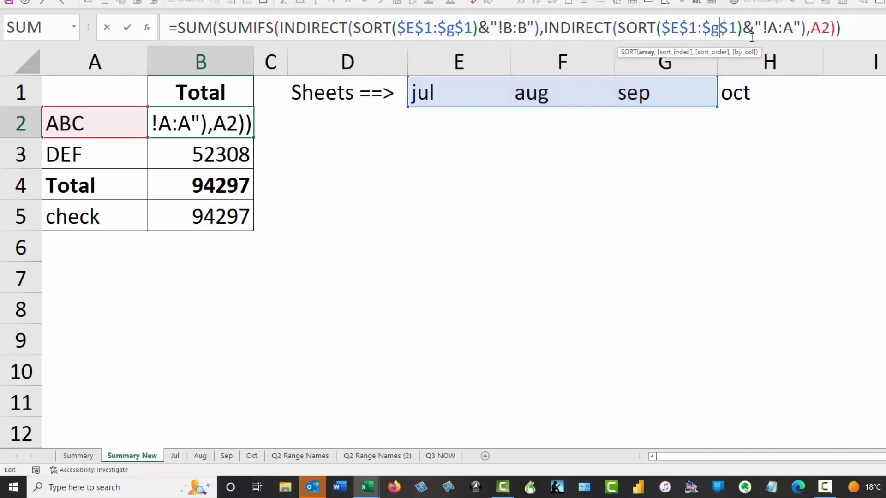
{"action": "key", "text": "ctrl+Return"}
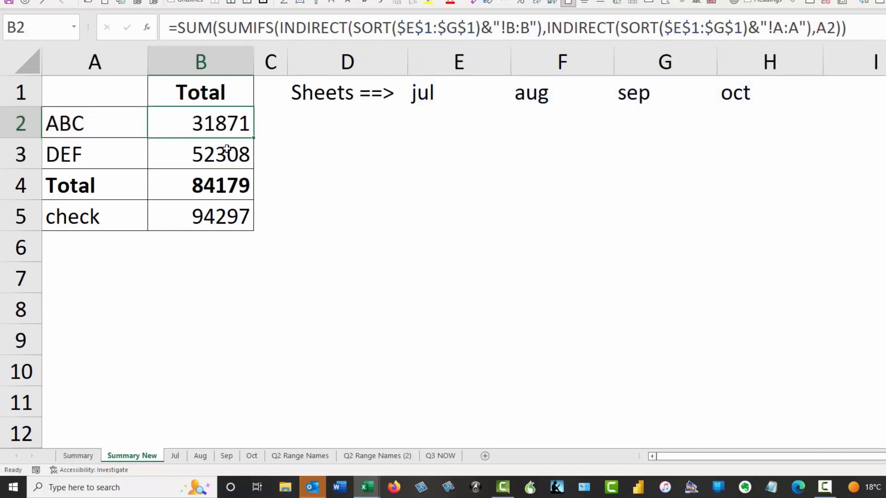
{"action": "left_click_drag", "start_coordinate": [253, 138], "coordinate": [278, 162]}
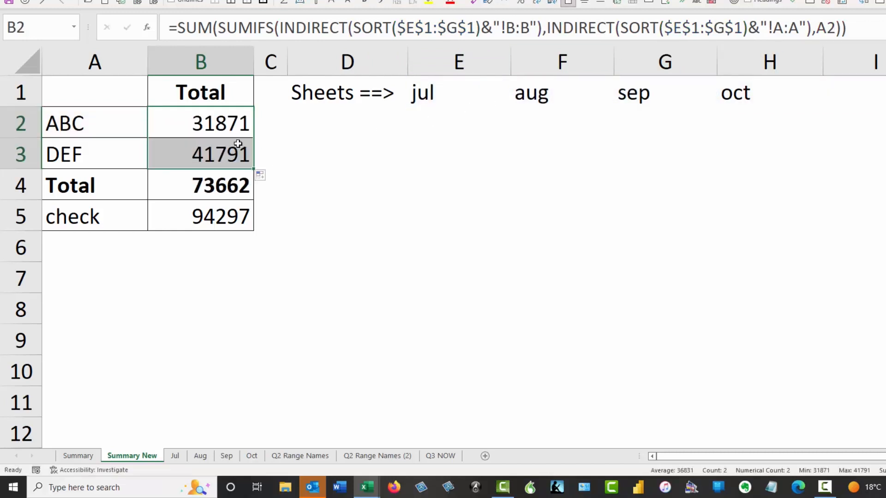
{"action": "left_click", "coordinate": [239, 127]}
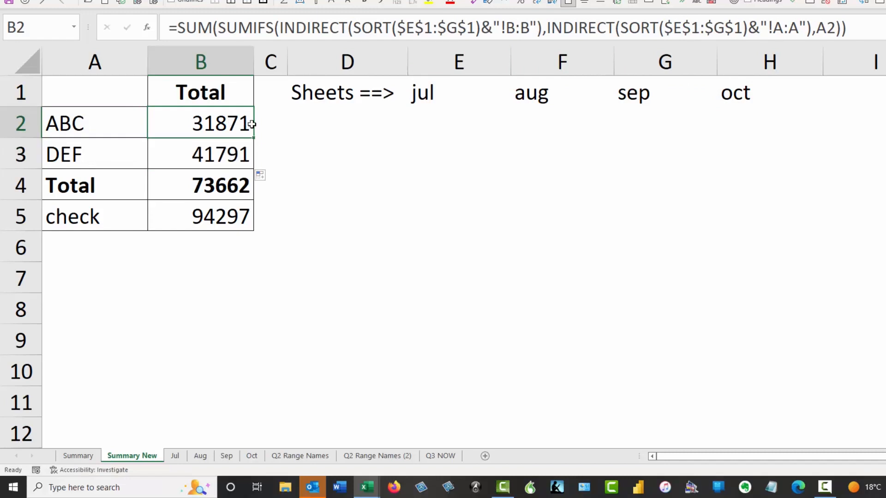
{"action": "left_click", "coordinate": [450, 27]}
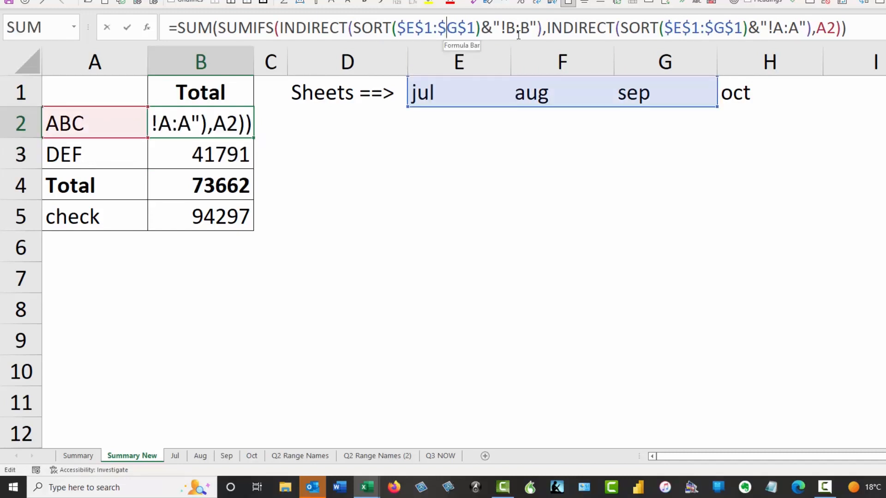
{"action": "key", "text": "Delete"}
{"action": "type", "text": "h"}
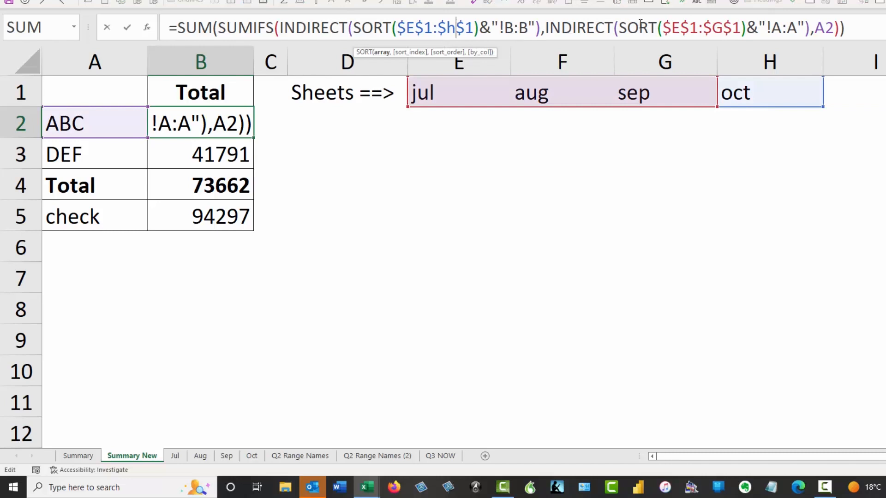
{"action": "left_click", "coordinate": [713, 27]}
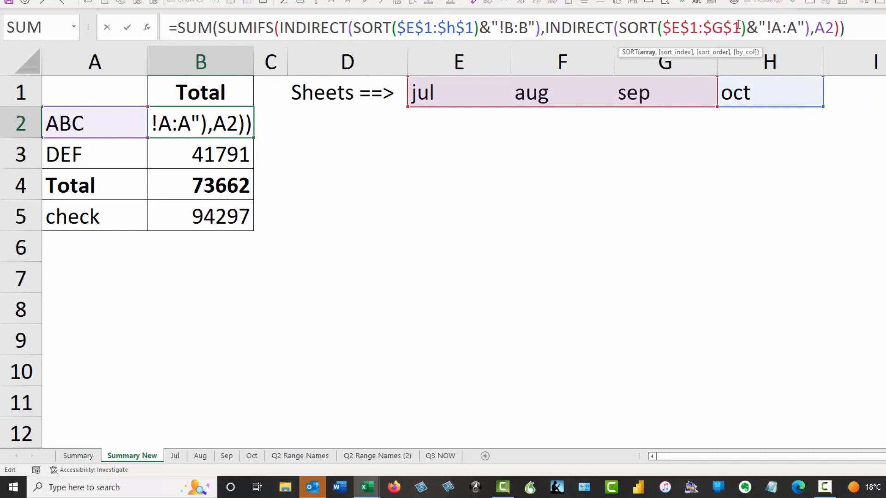
{"action": "key", "text": "Delete"}
{"action": "type", "text": "h"}
{"action": "key", "text": "Return"}
{"action": "key", "text": "Up"}
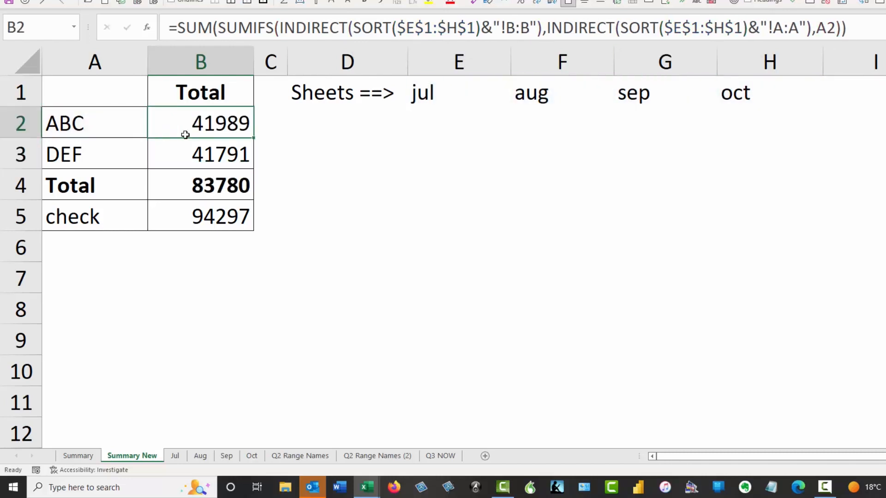
{"action": "left_click_drag", "start_coordinate": [253, 137], "coordinate": [258, 158]}
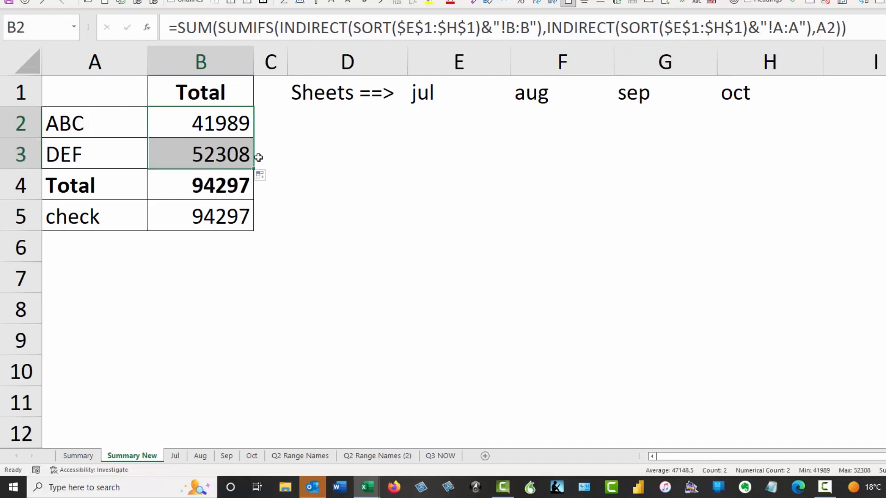
{"action": "left_click", "coordinate": [221, 196]}
{"action": "left_click", "coordinate": [232, 215]}
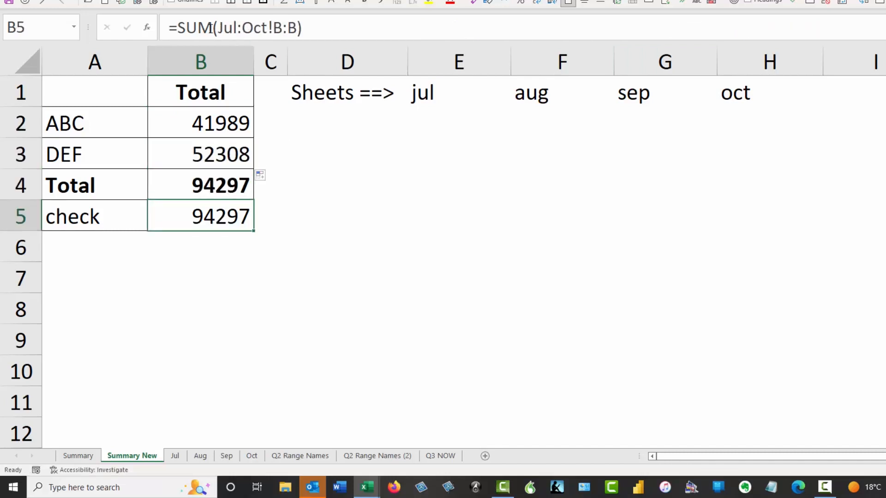
{"action": "left_click", "coordinate": [226, 116]}
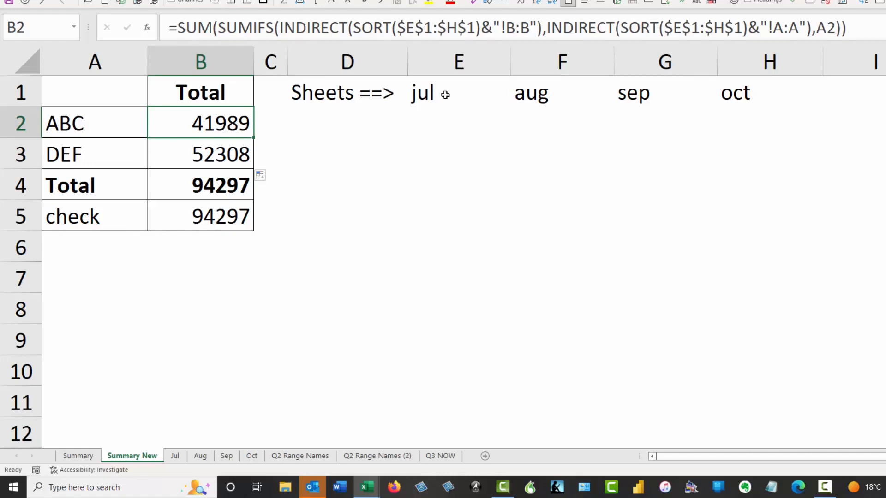
{"action": "left_click_drag", "start_coordinate": [353, 28], "coordinate": [481, 27]}
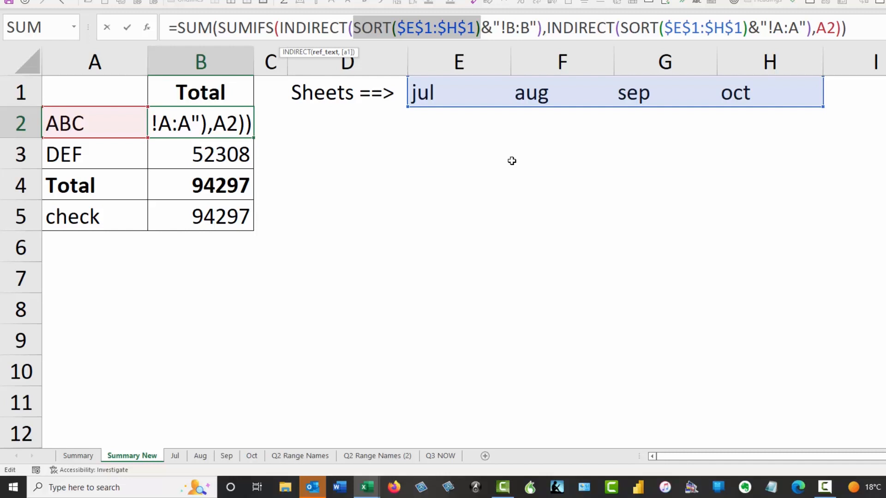
{"action": "key", "text": "ctrl+Return"}
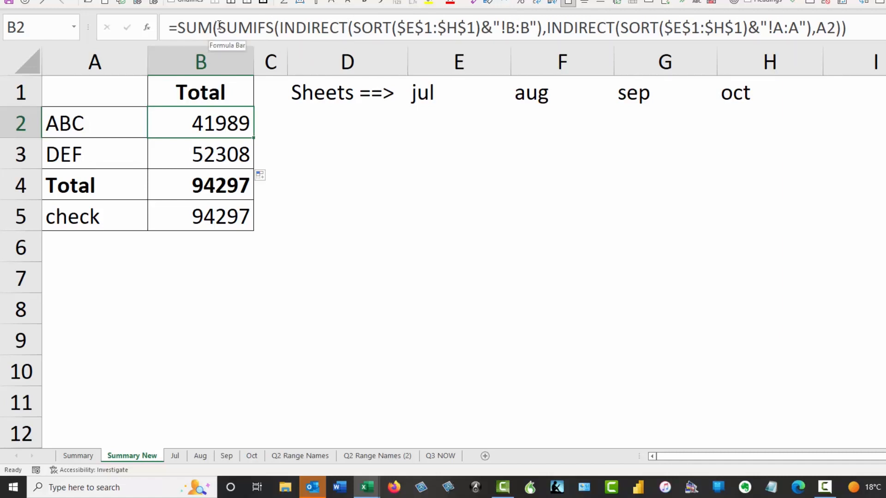
{"action": "left_click_drag", "start_coordinate": [218, 28], "coordinate": [563, 27]}
- Evaluate the SUMIFS part with F9, restore the formula, and go to the Q2 Range Names sheet
{"action": "left_click_drag", "start_coordinate": [643, 17], "coordinate": [842, 33]}
{"action": "key", "text": "F9"}
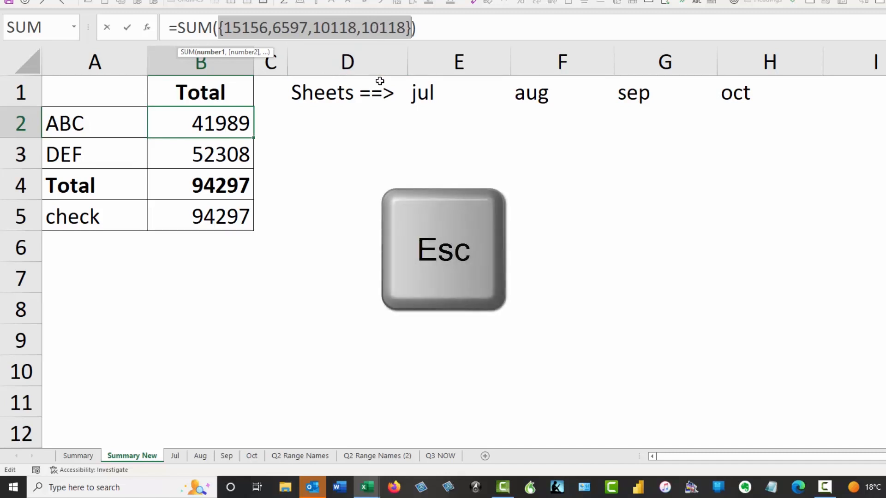
{"action": "key", "text": "Escape"}
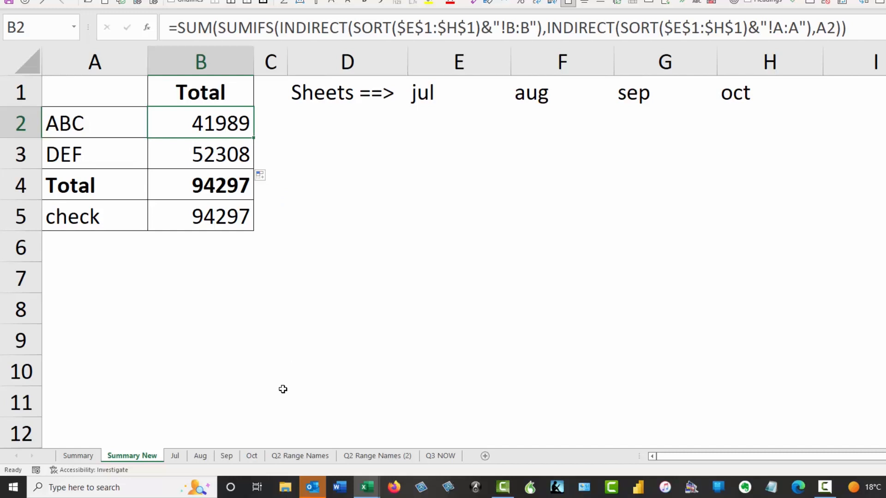
{"action": "left_click", "coordinate": [303, 455]}
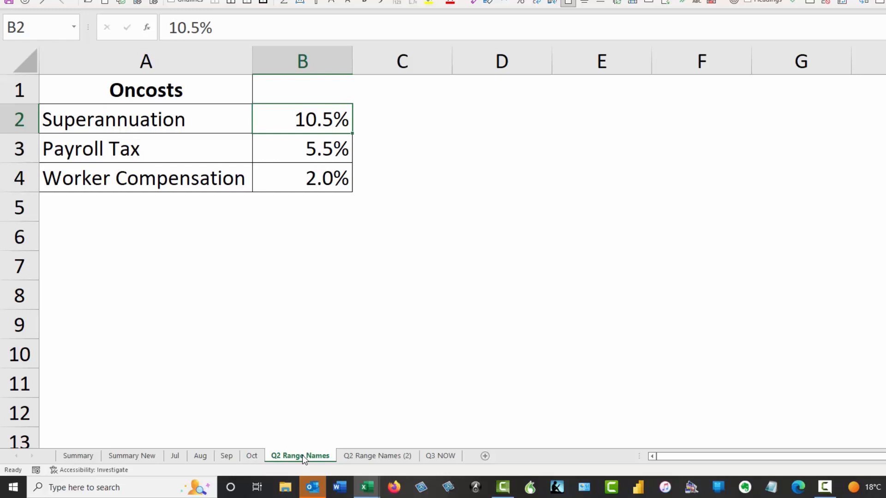
- Name the 10.5% superannuation rate in B2 'Super' using the widened Name Box
{"action": "key", "text": "Down"}
{"action": "key", "text": "Down"}
{"action": "key", "text": "Down"}
{"action": "key", "text": "Down"}
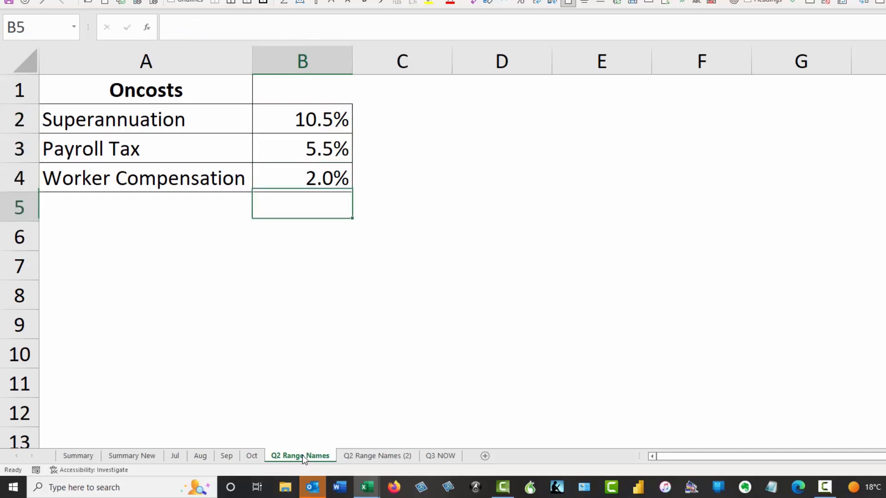
{"action": "key", "text": "Up"}
{"action": "key", "text": "Up"}
{"action": "key", "text": "Up"}
{"action": "key", "text": "Up"}
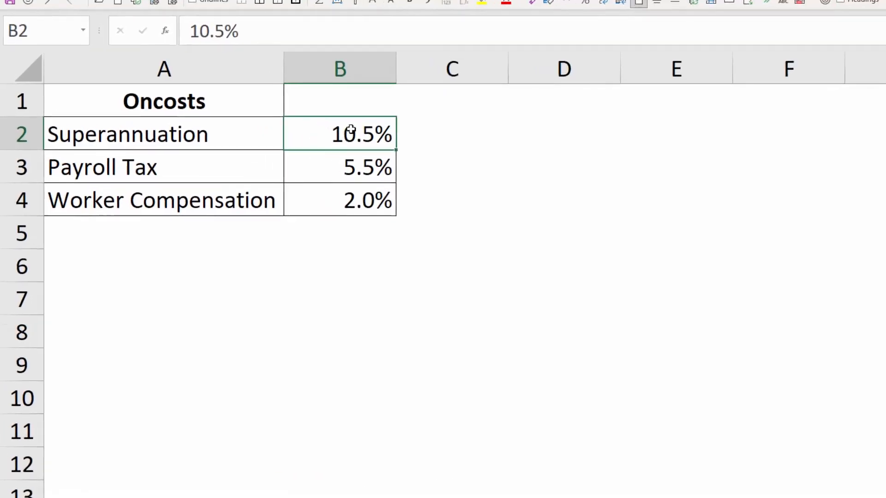
{"action": "left_click_drag", "start_coordinate": [122, 37], "coordinate": [202, 37]}
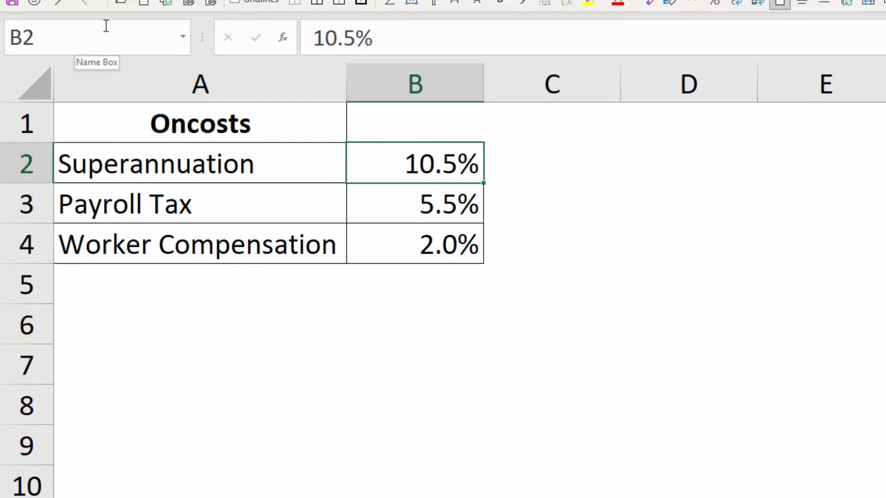
{"action": "left_click", "coordinate": [59, 37]}
{"action": "type", "text": "Super"}
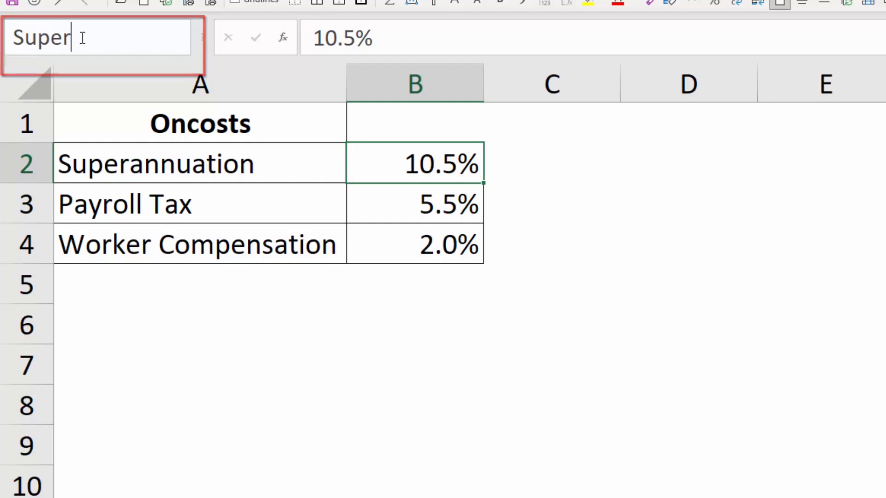
{"action": "key", "text": "Return"}
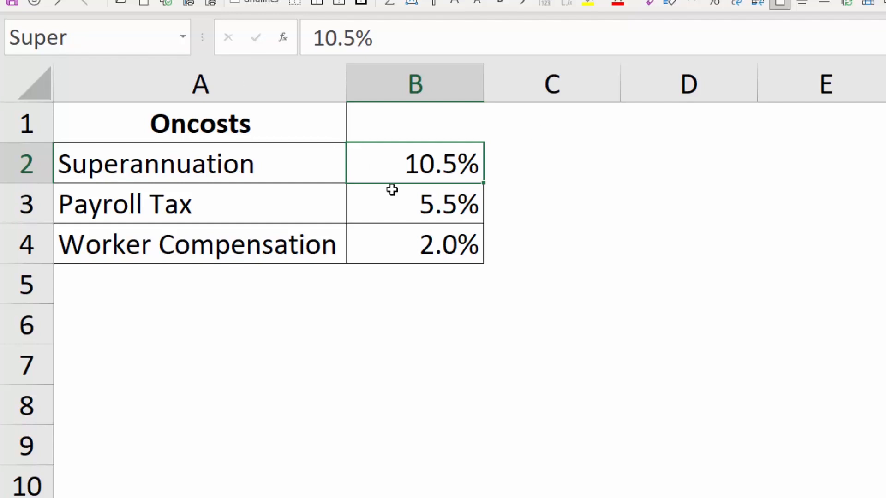
{"action": "left_click", "coordinate": [594, 353]}
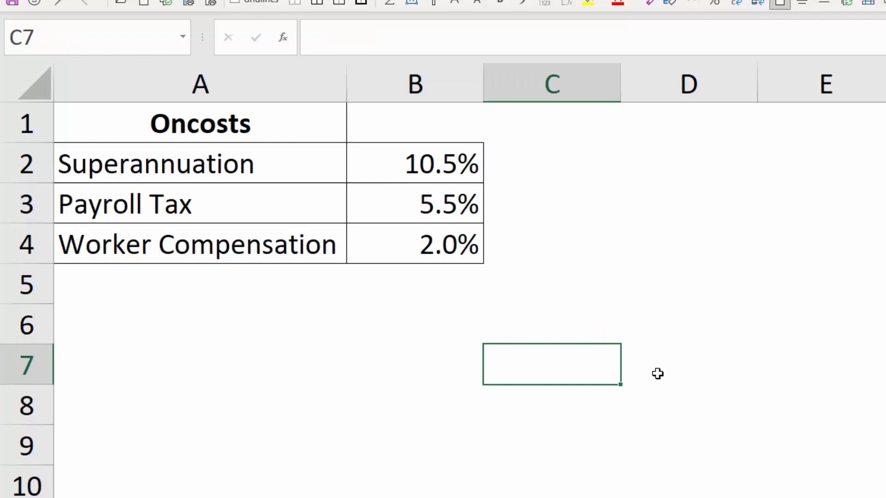
- Enter =Super in C7, returning 0.105
{"action": "type", "text": "=super"}
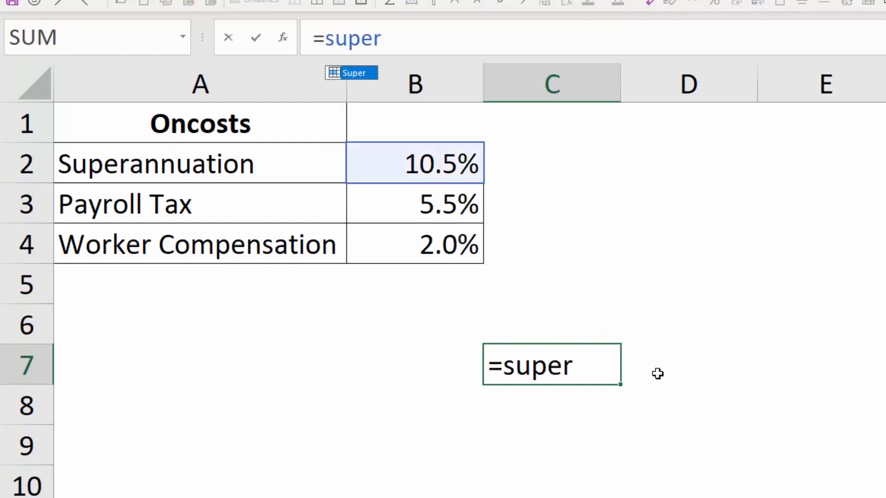
{"action": "key", "text": "Return"}
{"action": "key", "text": "Up"}
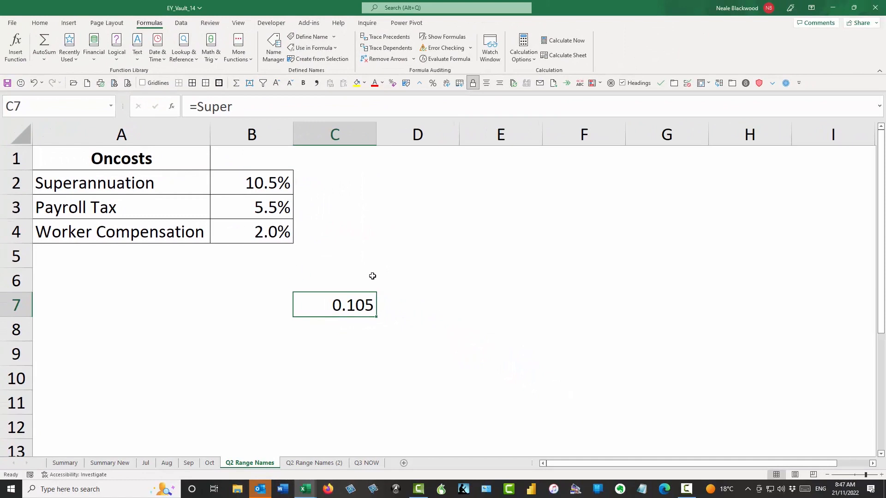
- Clear the test formula from C7 and reselect B2
{"action": "left_click", "coordinate": [364, 282]}
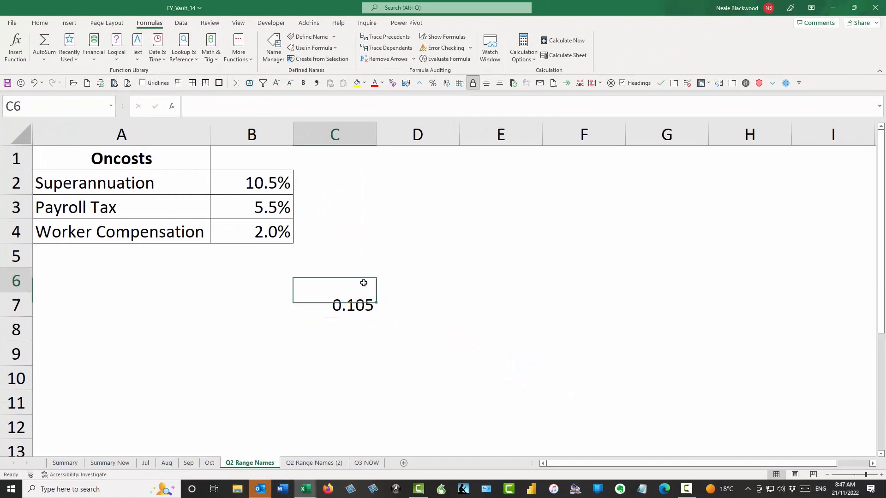
{"action": "left_click_drag", "start_coordinate": [376, 292], "coordinate": [374, 307]}
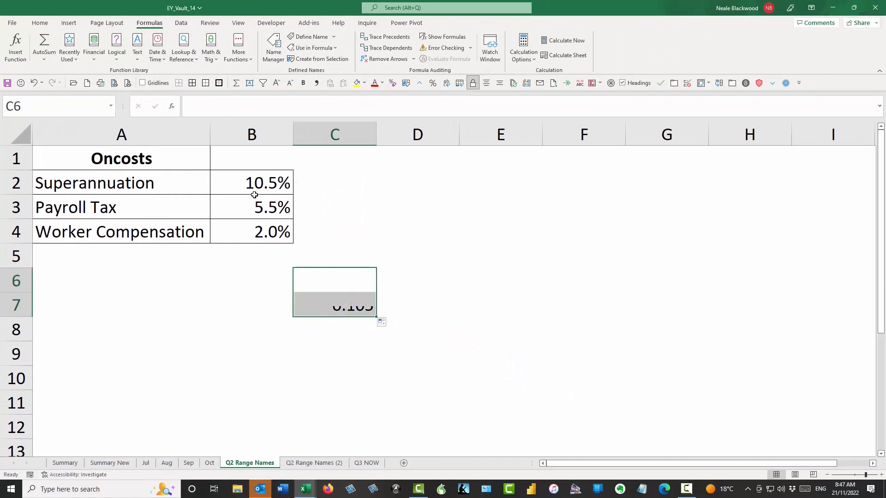
{"action": "left_click", "coordinate": [182, 178]}
{"action": "left_click", "coordinate": [224, 183]}
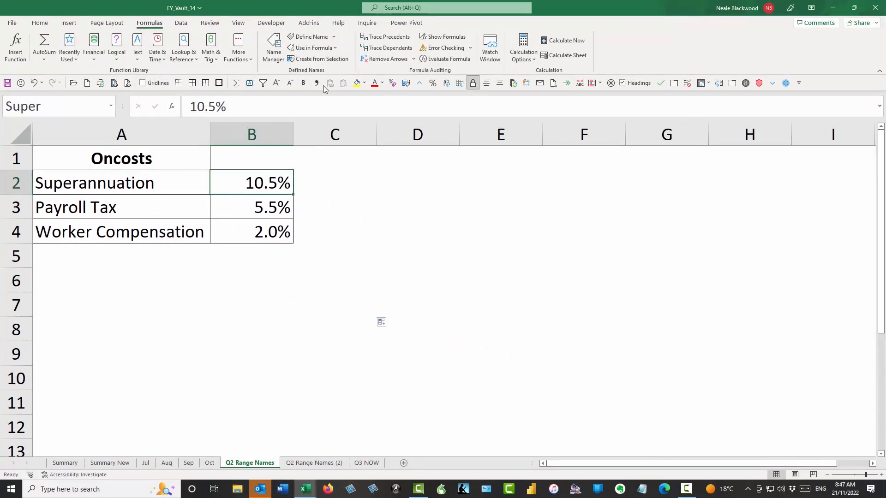
- Delete the name Super in Name Manager, then select the rates B2:B4
{"action": "left_click", "coordinate": [273, 46]}
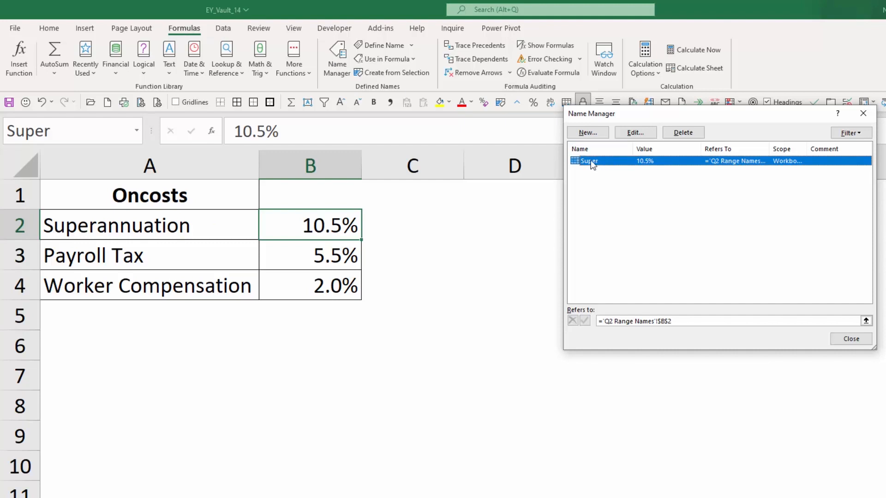
{"action": "left_click", "coordinate": [678, 132]}
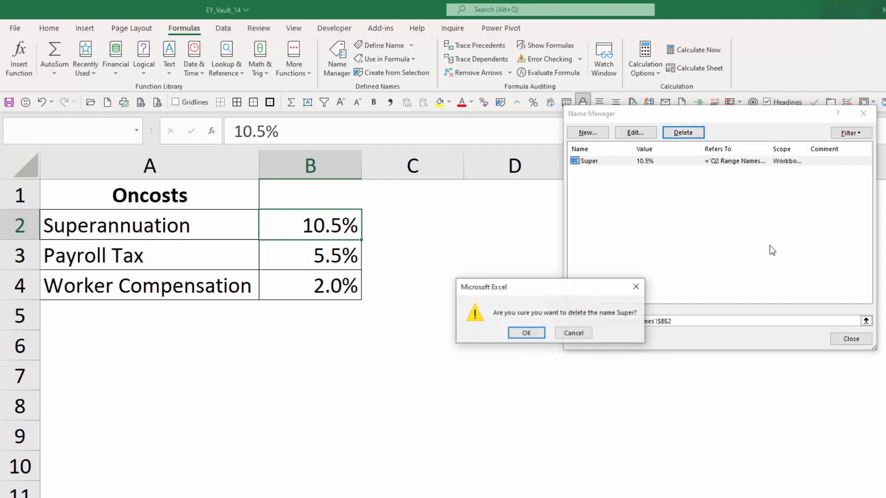
{"action": "left_click", "coordinate": [526, 333]}
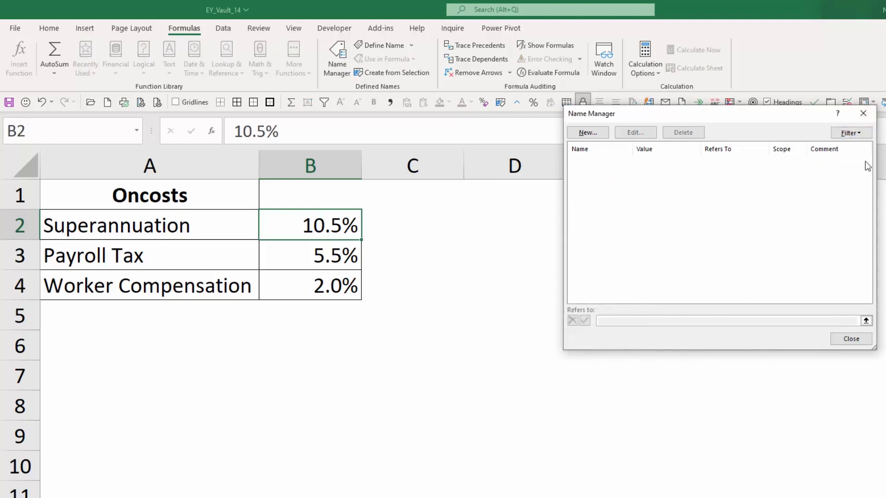
{"action": "left_click", "coordinate": [863, 113]}
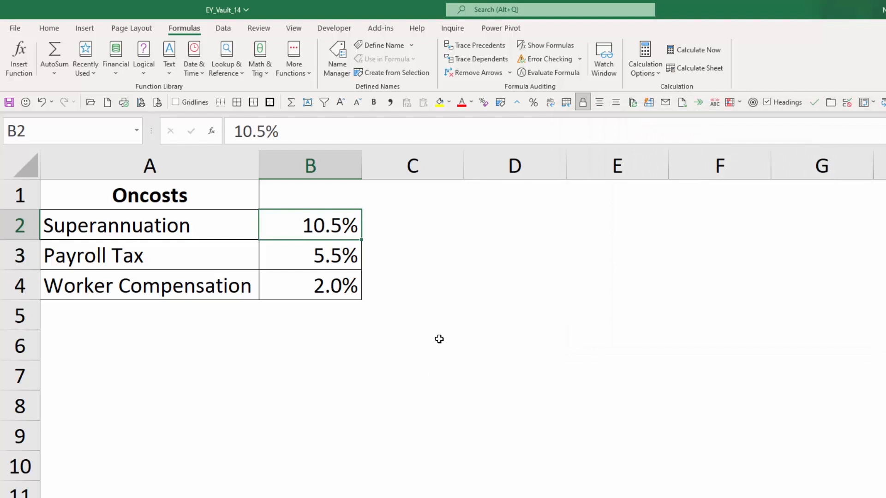
{"action": "left_click", "coordinate": [449, 302]}
{"action": "left_click_drag", "start_coordinate": [313, 231], "coordinate": [322, 282]}
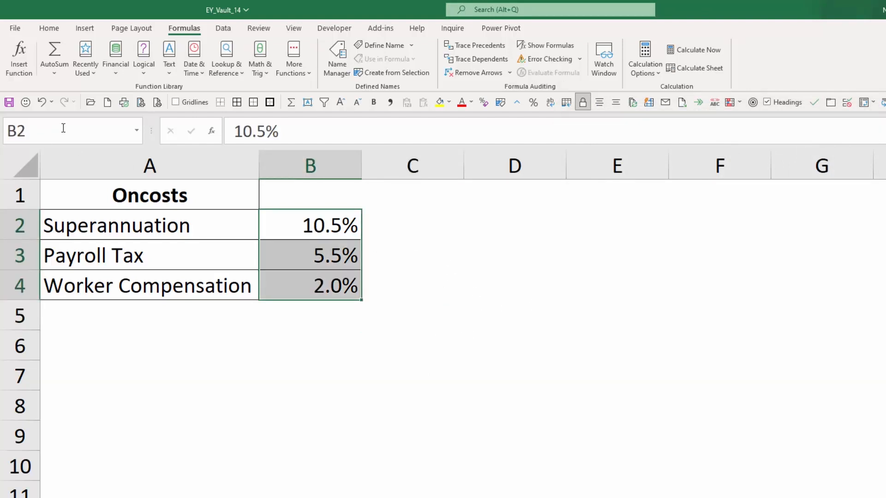
- Create names from the left-column labels of A2:B4, making B2 'Superannuation'
{"action": "left_click", "coordinate": [467, 273]}
{"action": "mouse_move", "coordinate": [237, 235]}
{"action": "left_mouse_down"}
{"action": "mouse_move", "coordinate": [282, 268]}
{"action": "mouse_move", "coordinate": [335, 281]}
{"action": "left_mouse_up"}
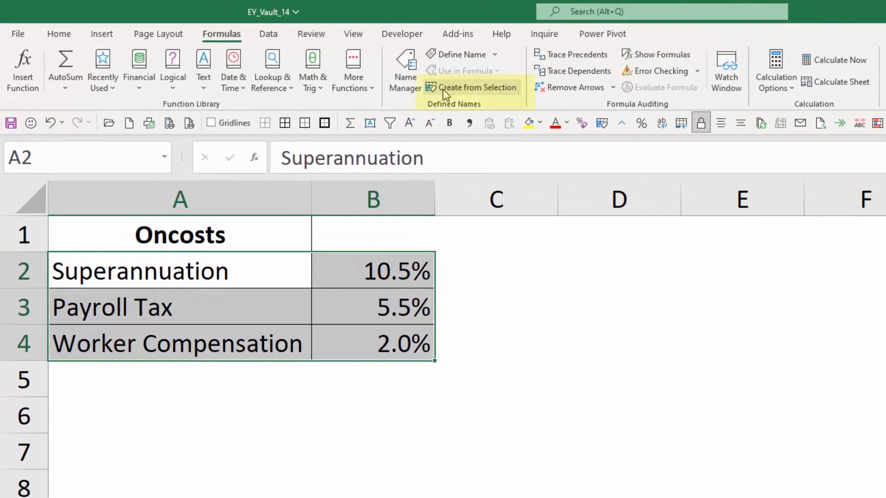
{"action": "left_click", "coordinate": [478, 87]}
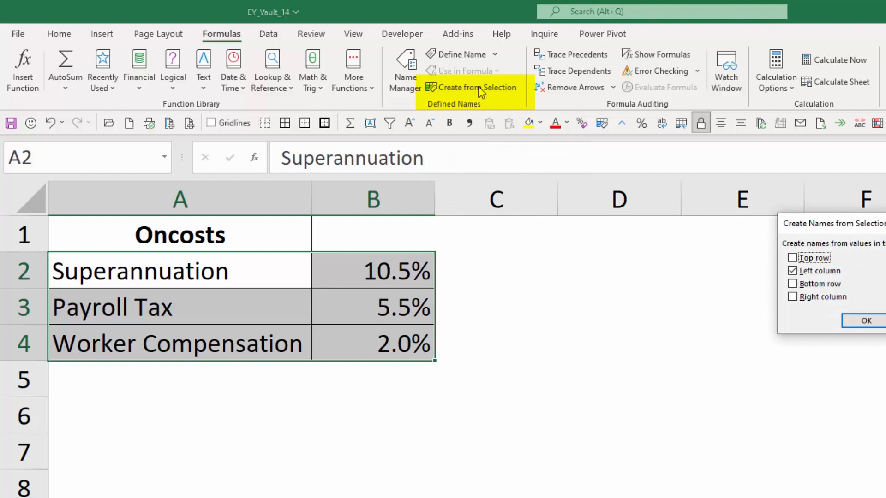
{"action": "left_click_drag", "start_coordinate": [555, 243], "coordinate": [504, 260]}
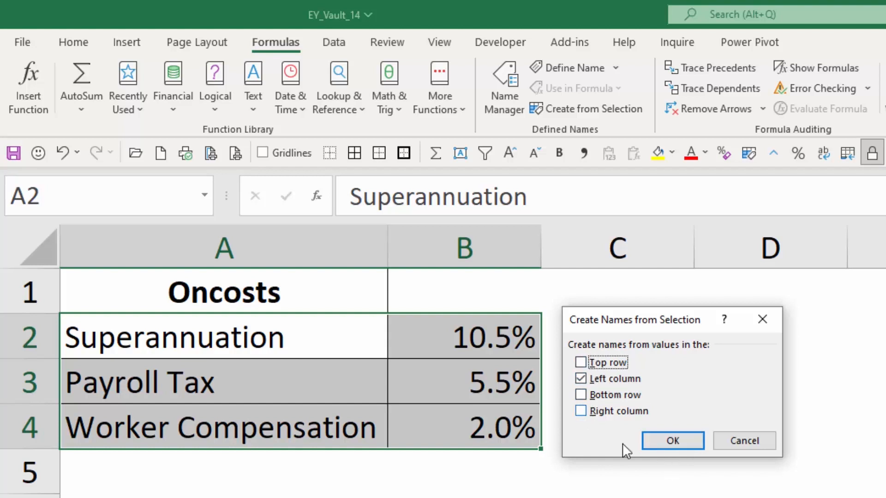
{"action": "left_click", "coordinate": [682, 441]}
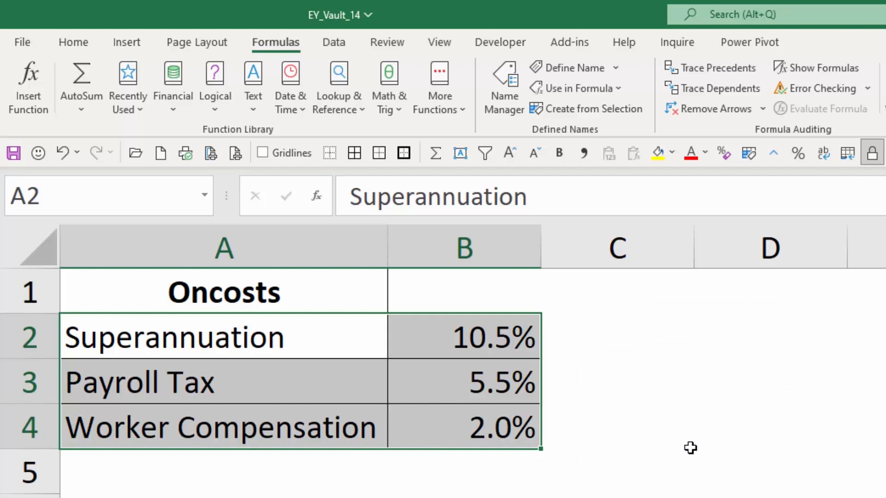
{"action": "left_click", "coordinate": [488, 339]}
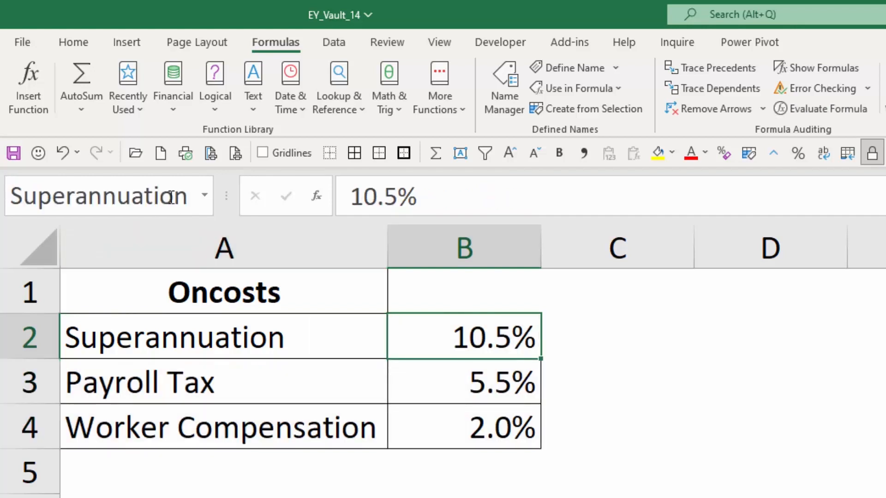
{"action": "left_click", "coordinate": [507, 383]}
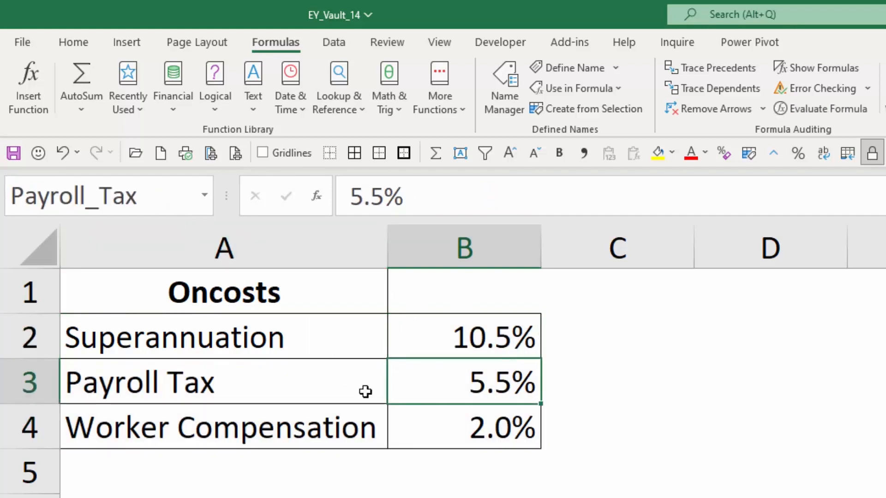
{"action": "left_click", "coordinate": [507, 422]}
{"action": "left_click_drag", "start_coordinate": [223, 196], "coordinate": [317, 200]}
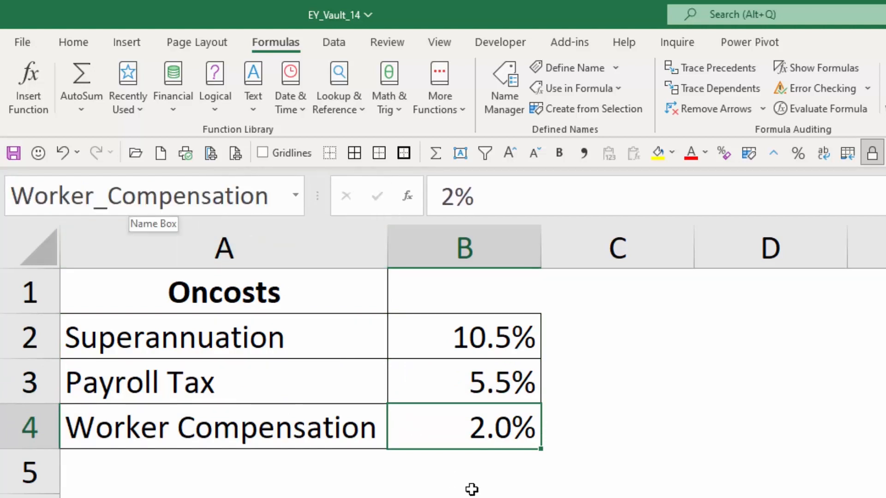
{"action": "left_click", "coordinate": [507, 343]}
{"action": "left_click", "coordinate": [497, 372]}
{"action": "left_click", "coordinate": [494, 415]}
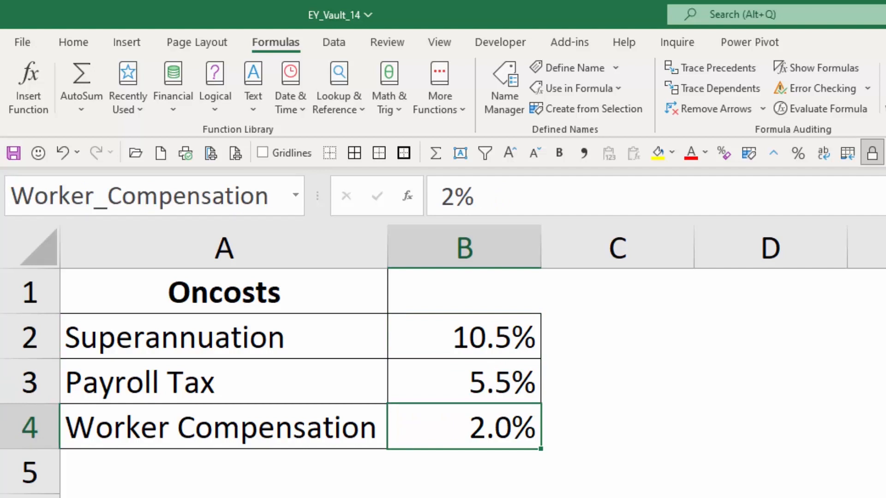
{"action": "left_click_drag", "start_coordinate": [307, 330], "coordinate": [303, 415]}
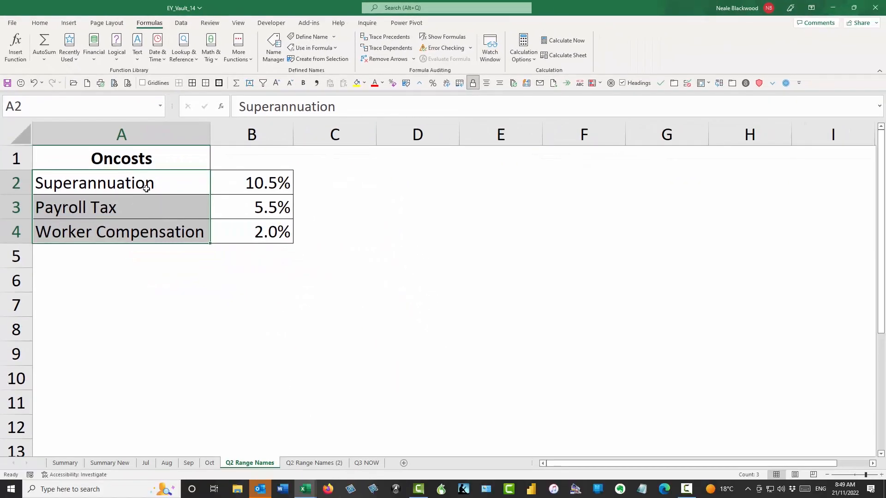
- On the Q2 Range Names (2) sheet, select the short names Super, PRT, Wcomp with their rates (B2:C4)
{"action": "left_click", "coordinate": [322, 463]}
{"action": "left_click_drag", "start_coordinate": [199, 198], "coordinate": [195, 248]}
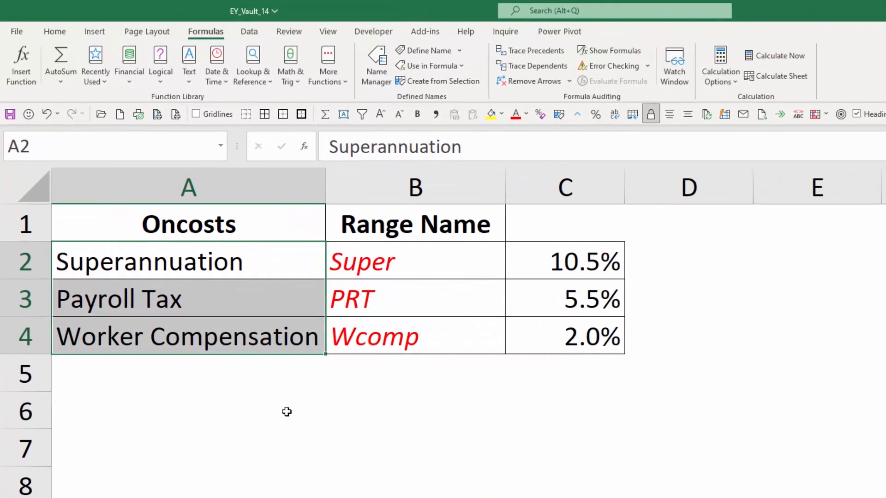
{"action": "left_click_drag", "start_coordinate": [413, 257], "coordinate": [415, 323]}
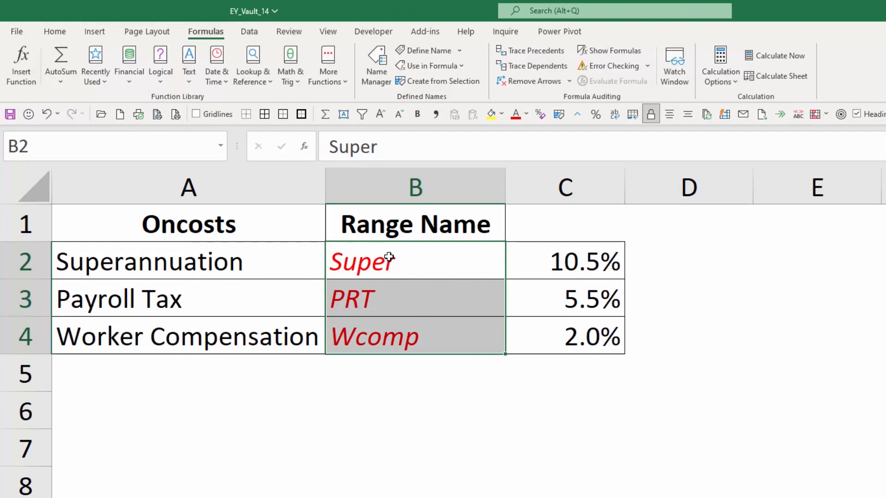
{"action": "left_click_drag", "start_coordinate": [263, 222], "coordinate": [263, 326]}
{"action": "left_click_drag", "start_coordinate": [263, 267], "coordinate": [264, 326]}
{"action": "left_click_drag", "start_coordinate": [370, 264], "coordinate": [382, 330]}
{"action": "left_click_drag", "start_coordinate": [419, 263], "coordinate": [431, 322]}
{"action": "left_click", "coordinate": [445, 373]}
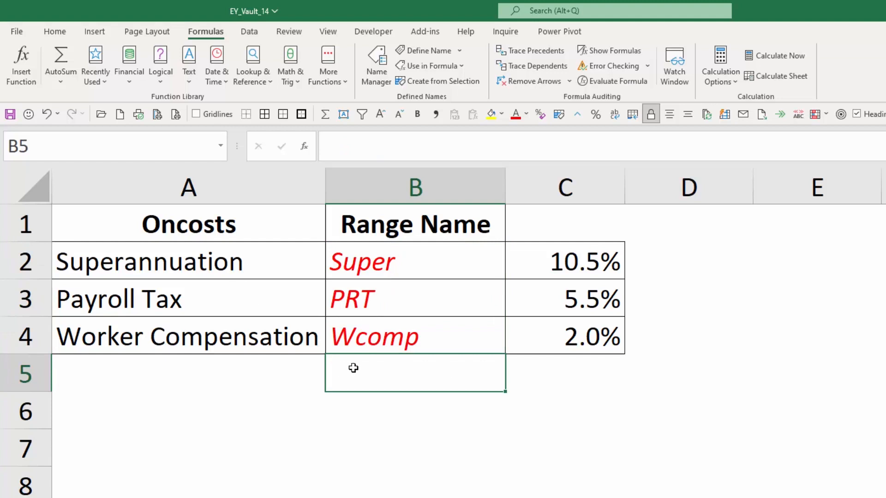
{"action": "left_click_drag", "start_coordinate": [441, 257], "coordinate": [522, 336]}
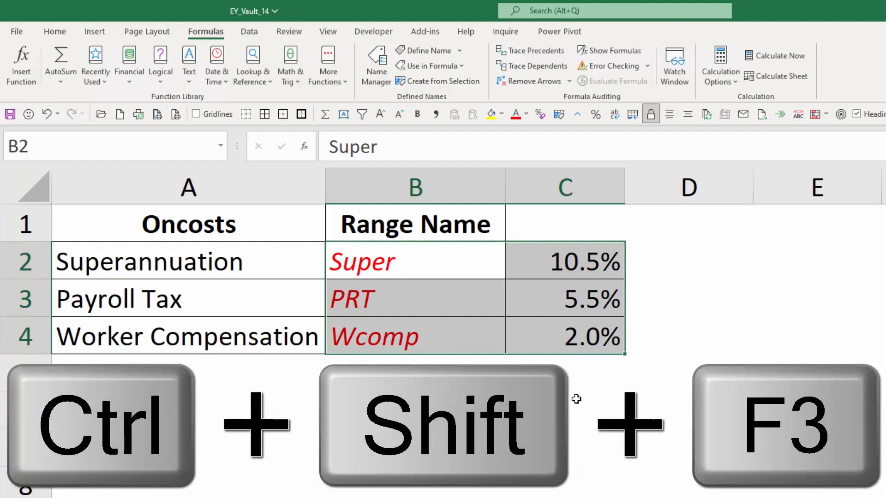
- Use Ctrl+Shift+F3 to name the 10.5%, 5.5% and 2.0% rates from the left-column labels
{"action": "key", "text": "ctrl+shift+F3"}
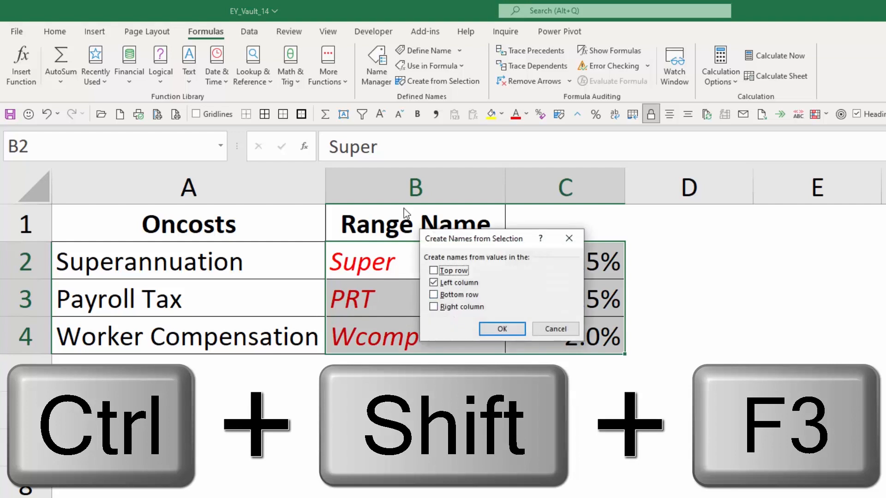
{"action": "left_click_drag", "start_coordinate": [510, 236], "coordinate": [726, 253]}
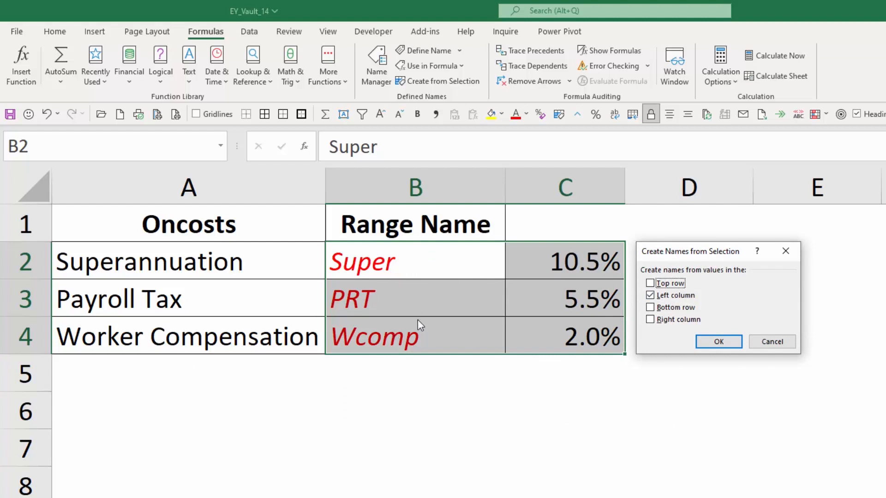
{"action": "left_click", "coordinate": [717, 342]}
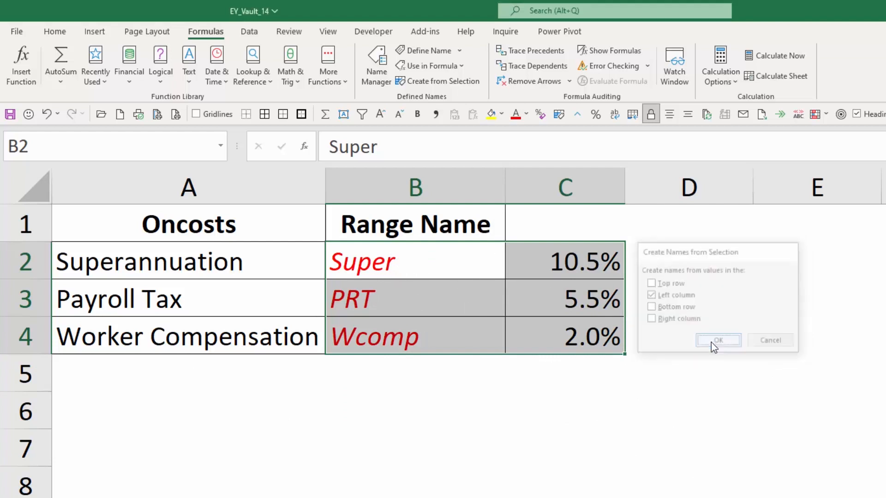
- Check which cells PRT, Super and Wcomp refer to in Name Manager, then list the names in the Name Box
{"action": "left_click", "coordinate": [377, 64]}
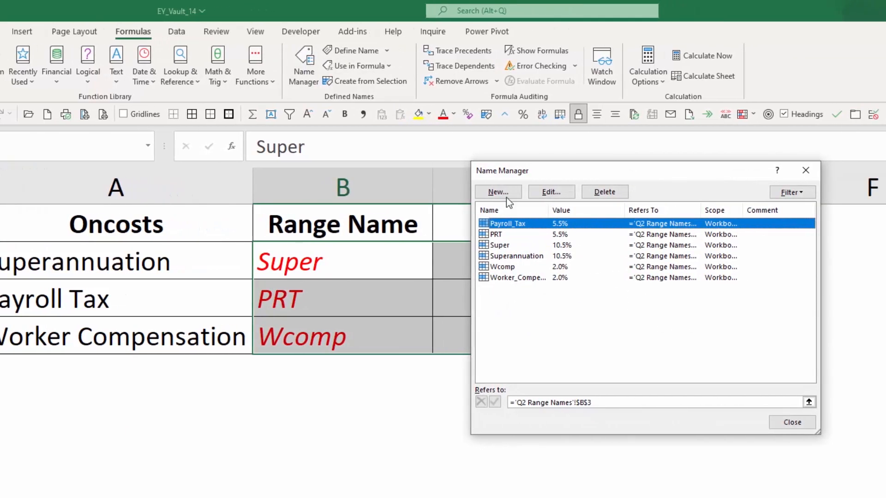
{"action": "left_click", "coordinate": [496, 234]}
{"action": "left_click", "coordinate": [503, 249]}
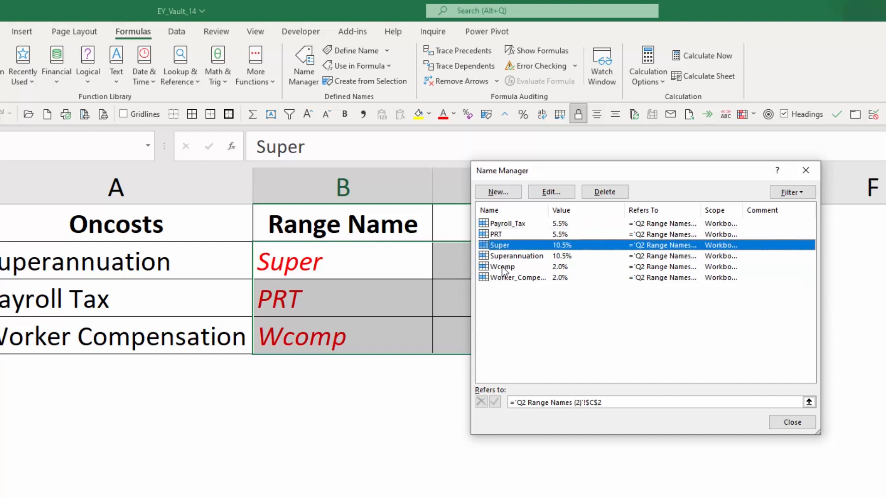
{"action": "left_click", "coordinate": [505, 268]}
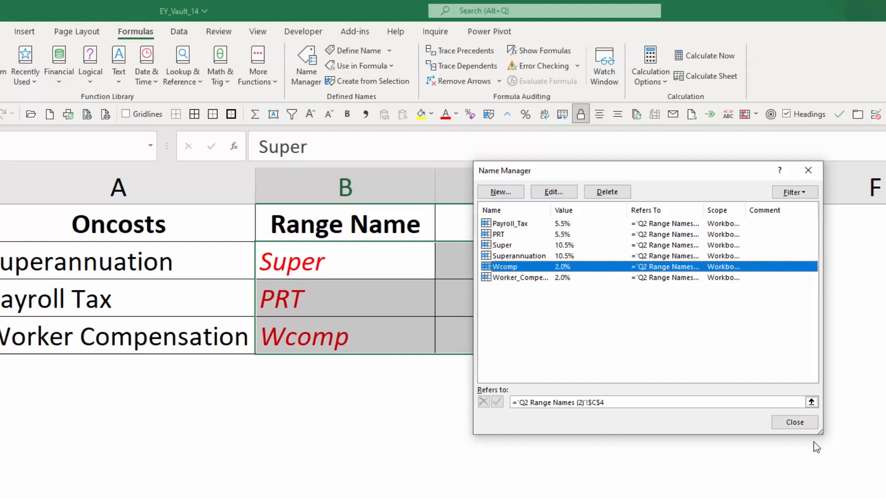
{"action": "left_click", "coordinate": [792, 422]}
{"action": "left_click", "coordinate": [401, 268]}
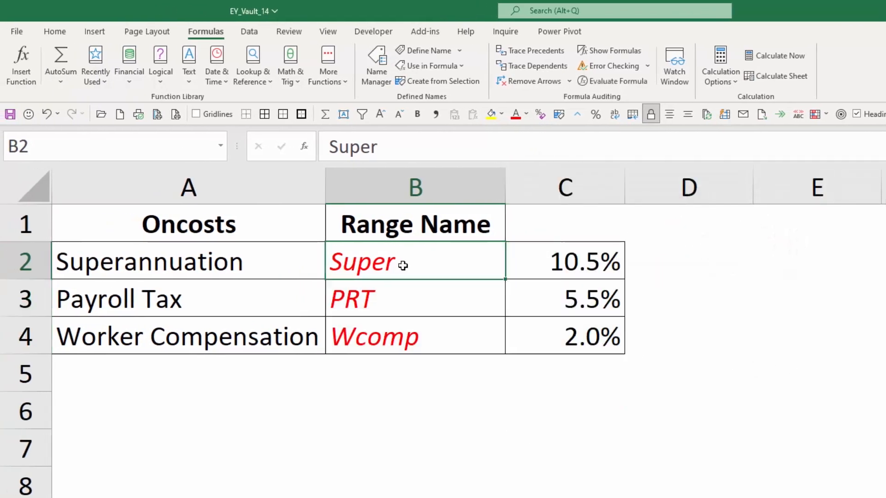
{"action": "left_click", "coordinate": [221, 146]}
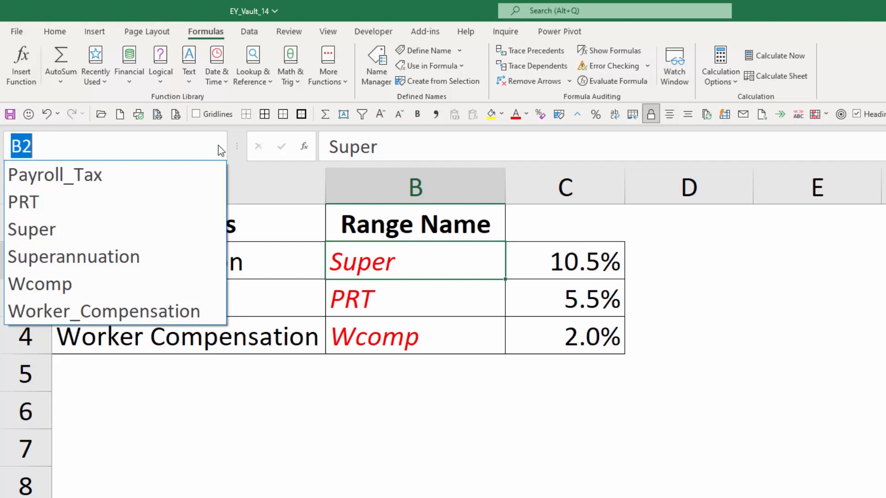
- Jump to the Payroll_Tax range, then select the Superannuation rate to see its name
{"action": "left_click", "coordinate": [84, 174]}
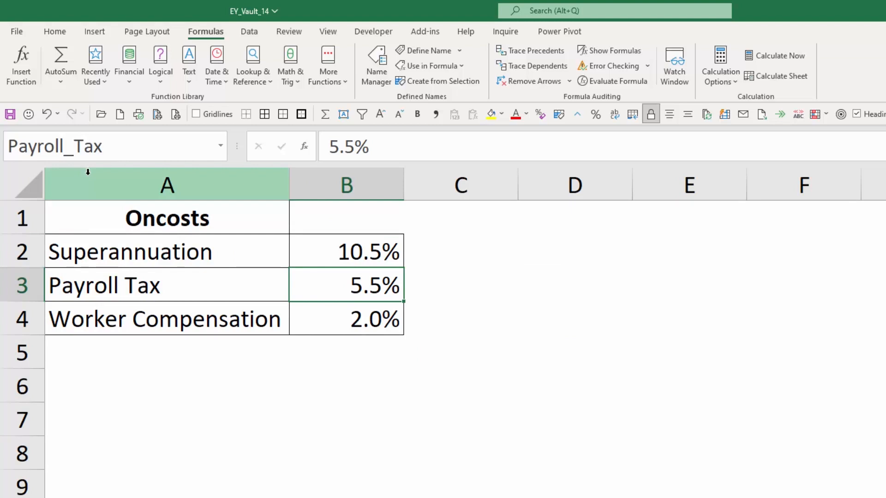
{"action": "left_click", "coordinate": [366, 256]}
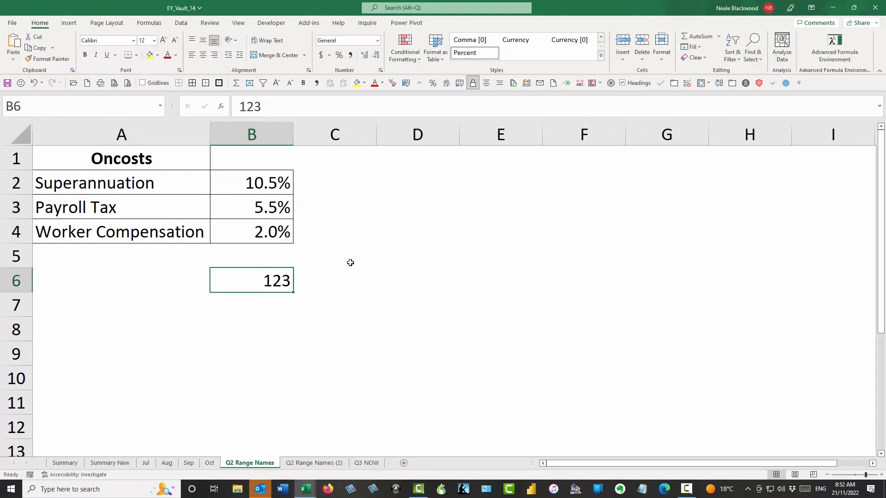
- Enter QTR1 in the Name Box, which jumps to cell QTR1 rather than creating a name
{"action": "left_click", "coordinate": [131, 108]}
{"action": "key", "text": "BackSpace"}
{"action": "type", "text": "QTR1"}
{"action": "key", "text": "Return"}
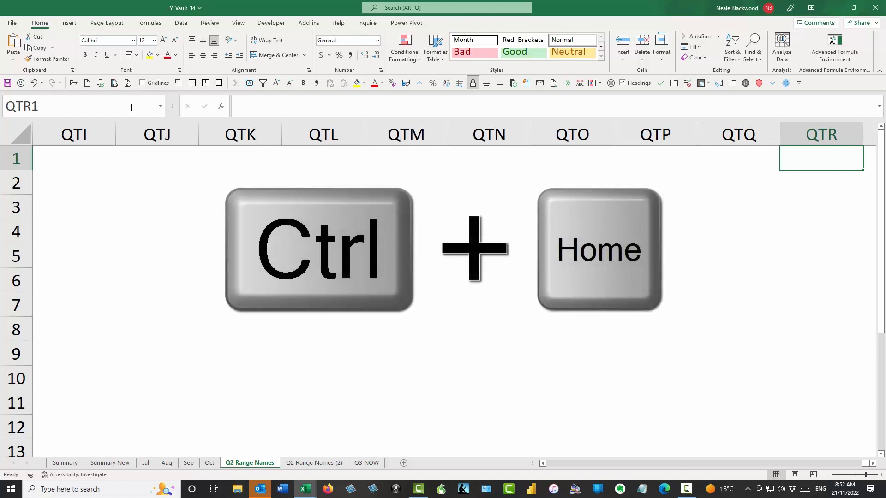
- Return to the top-left of the sheet, then back to the last cell holding 123
{"action": "key", "text": "ctrl+Home"}
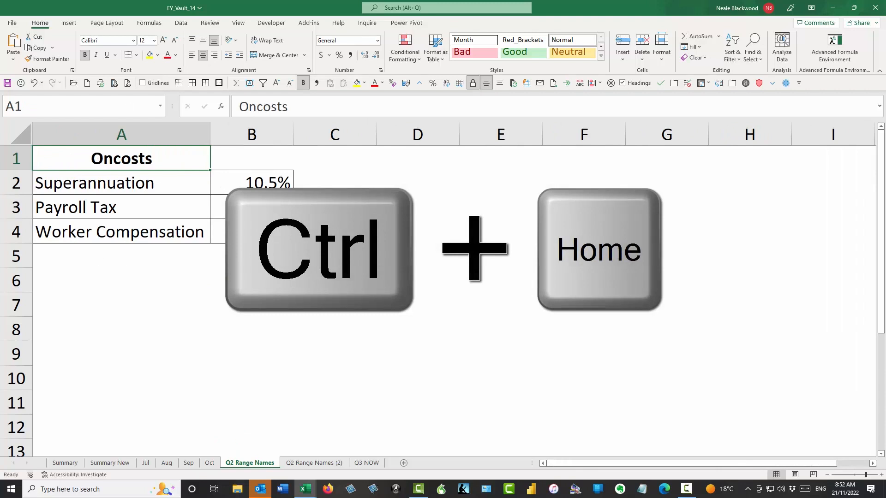
{"action": "key", "text": "ctrl+End"}
- Name cell B6, which holds 123, QTR_1 in the Name Box
{"action": "left_click", "coordinate": [105, 104]}
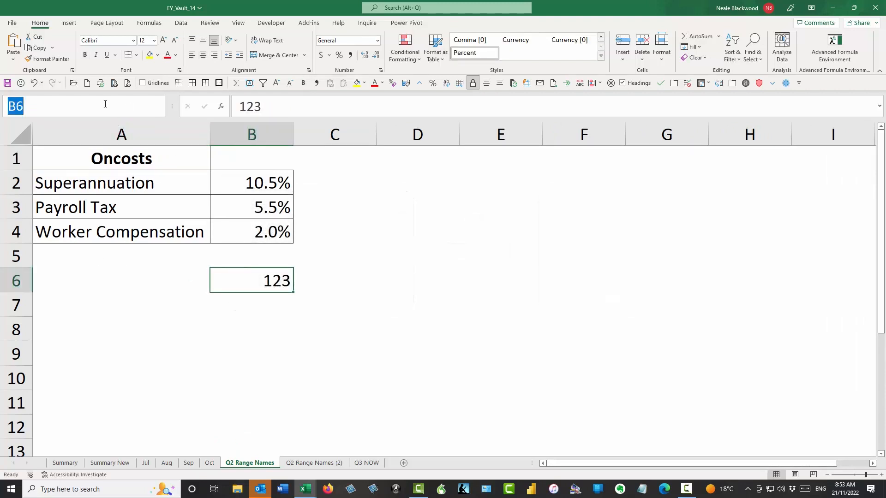
{"action": "type", "text": "QTR_1"}
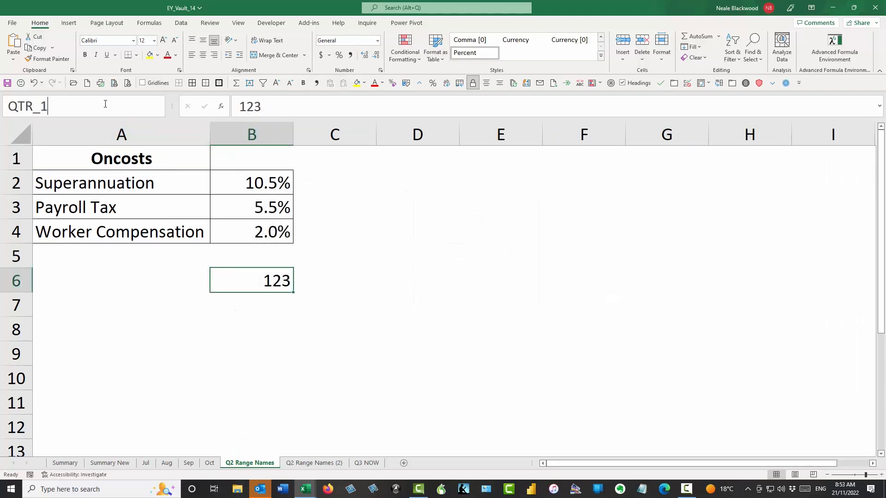
{"action": "key", "text": "Return"}
- Enter =supe in D2, which returns a #NAME? error
{"action": "left_click", "coordinate": [411, 178]}
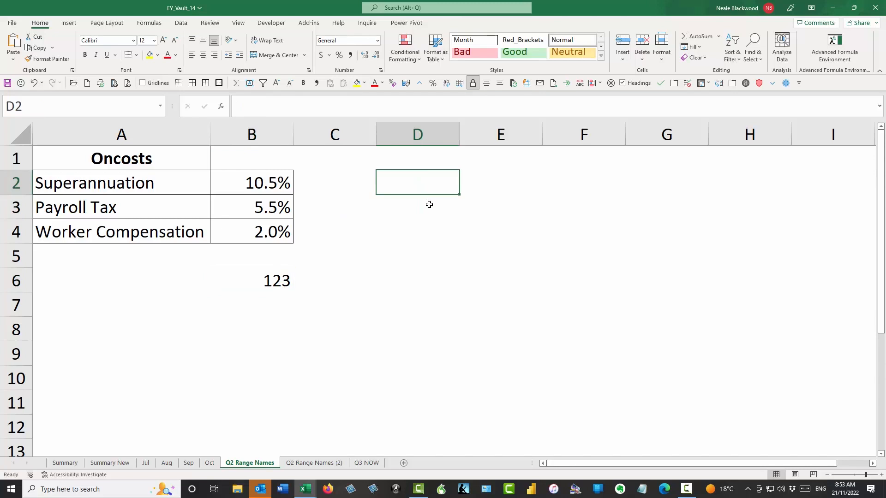
{"action": "type", "text": "=sup"}
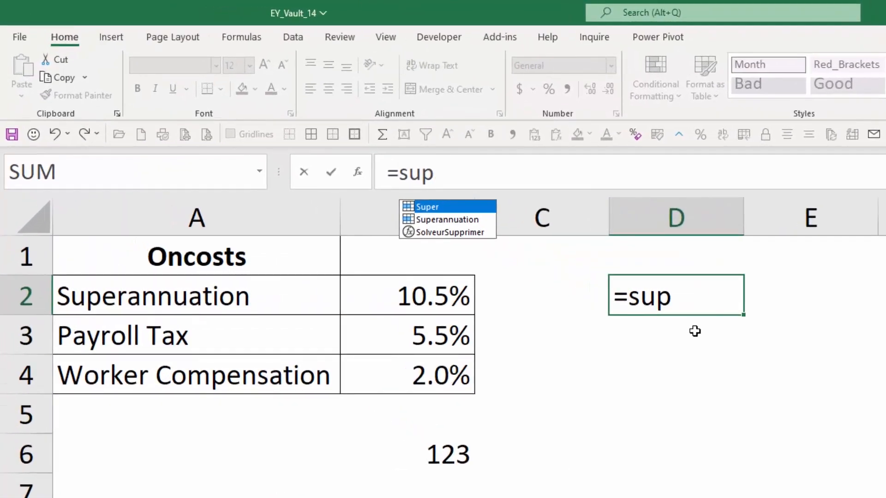
{"action": "type", "text": "e"}
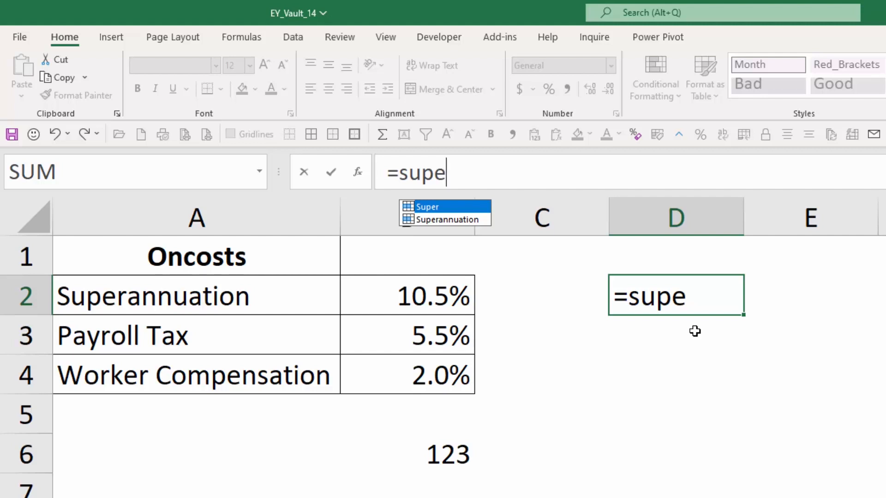
{"action": "key", "text": "Return"}
- Correct D2's formula to =super so it returns 0.105
{"action": "key", "text": "Up"}
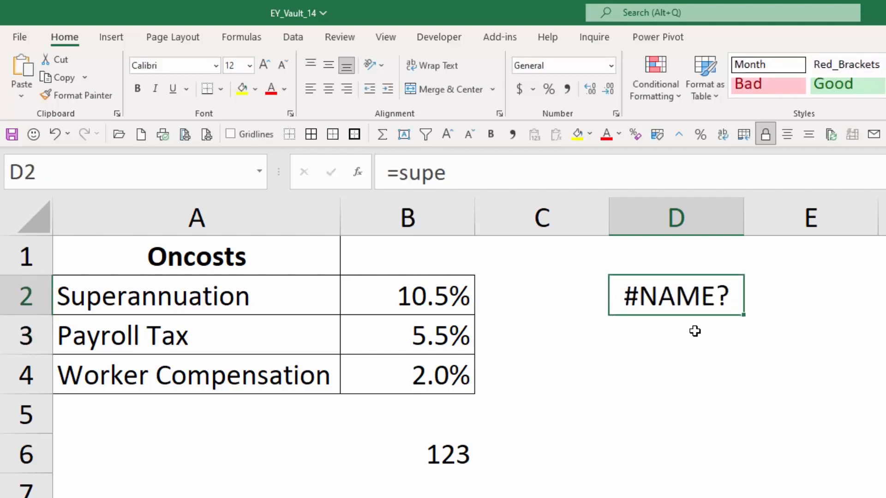
{"action": "left_click", "coordinate": [491, 174]}
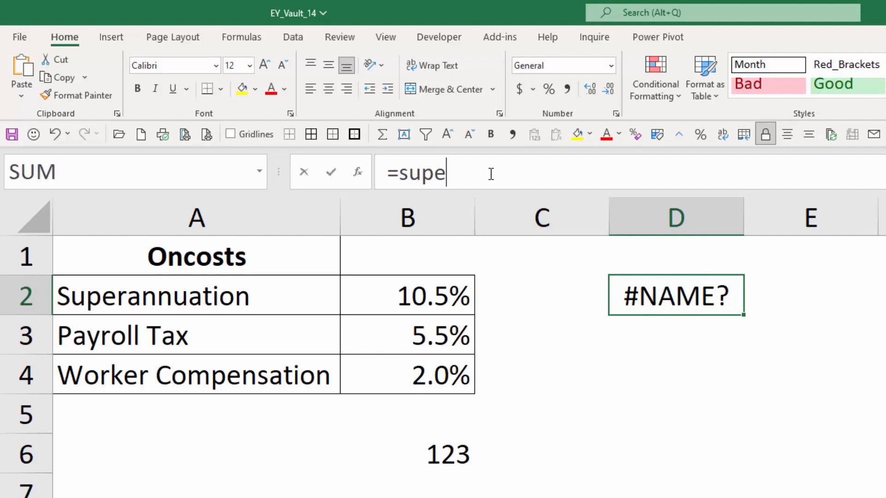
{"action": "type", "text": "r"}
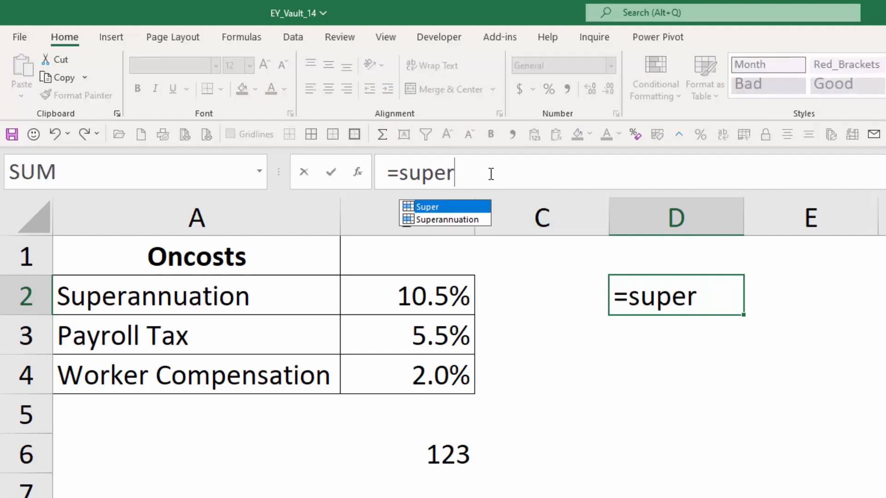
{"action": "key", "text": "Return"}
{"action": "key", "text": "Up"}
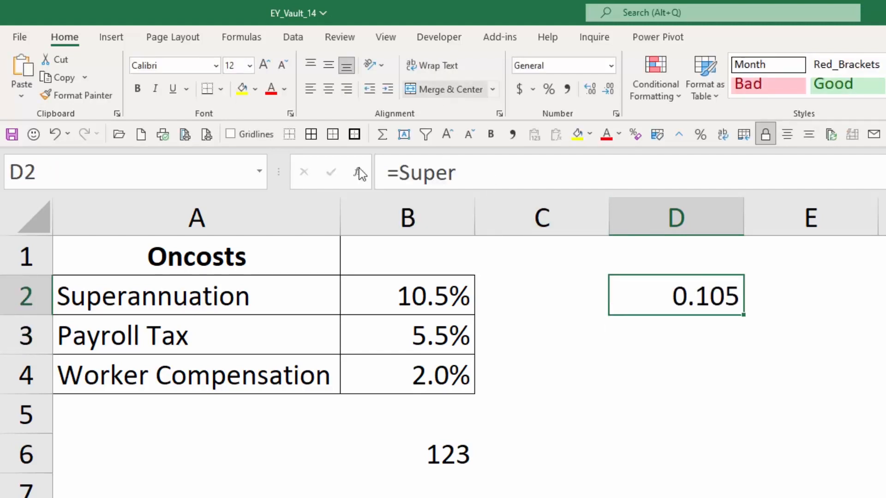
{"action": "left_click_drag", "start_coordinate": [400, 171], "coordinate": [410, 172]}
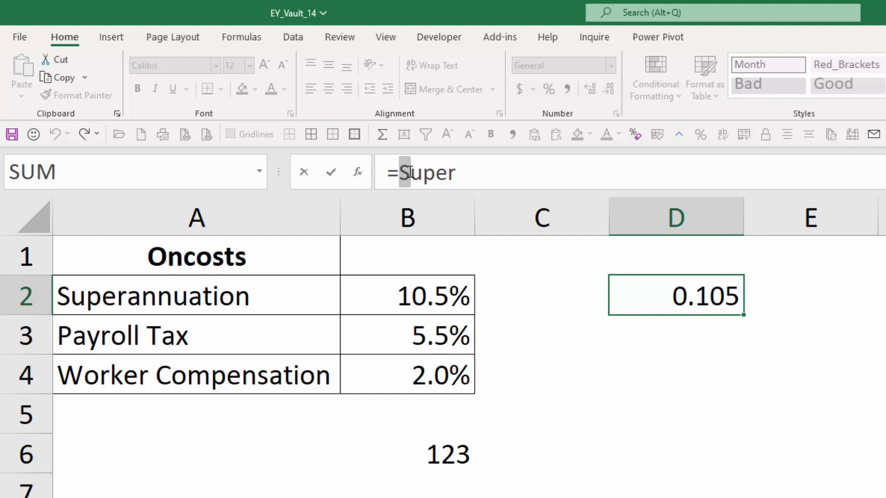
- Leave the =Super formula unchanged, confirm the 5.5% rate is named Payroll_Tax, then go to Q3 NOW
{"action": "key", "text": "Escape"}
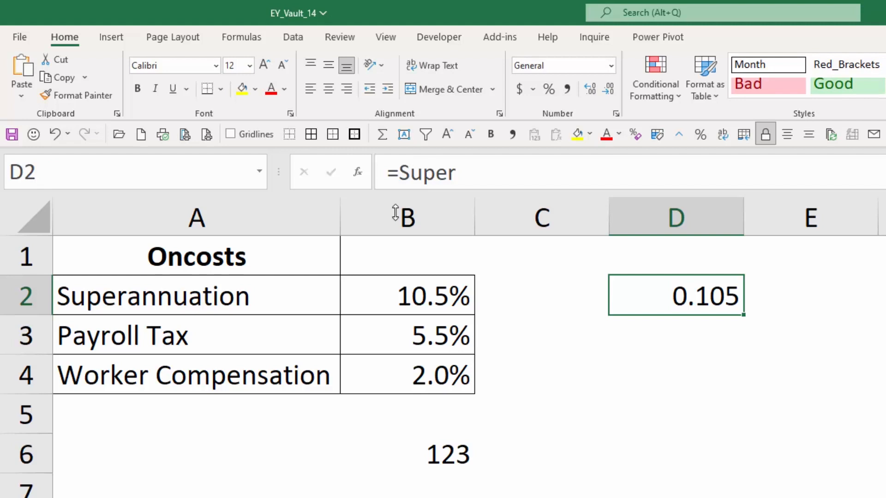
{"action": "left_click", "coordinate": [205, 338]}
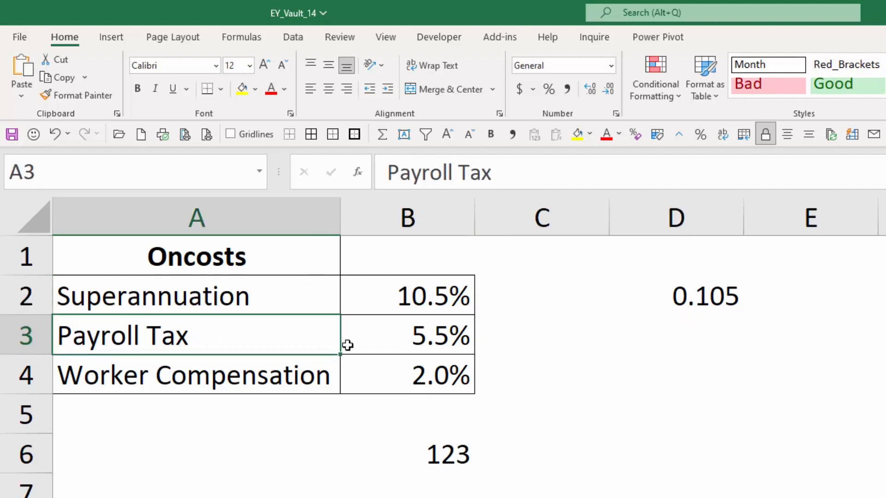
{"action": "left_click", "coordinate": [426, 340]}
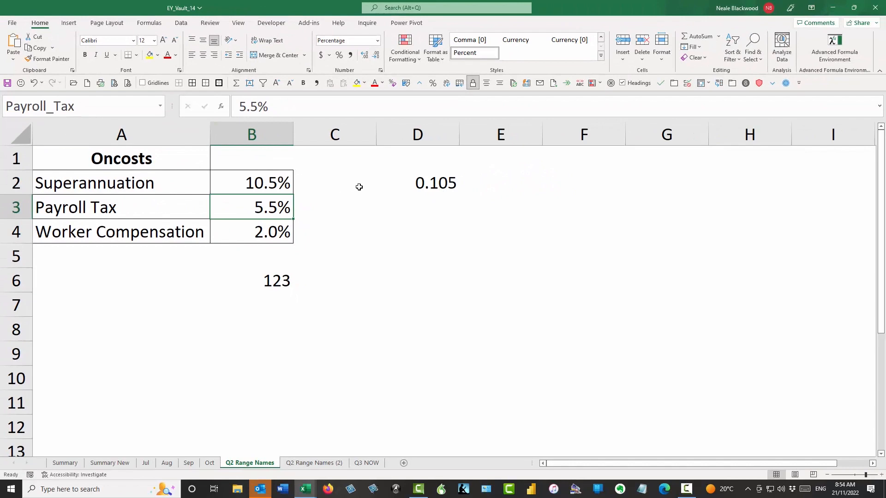
{"action": "left_click", "coordinate": [373, 464]}
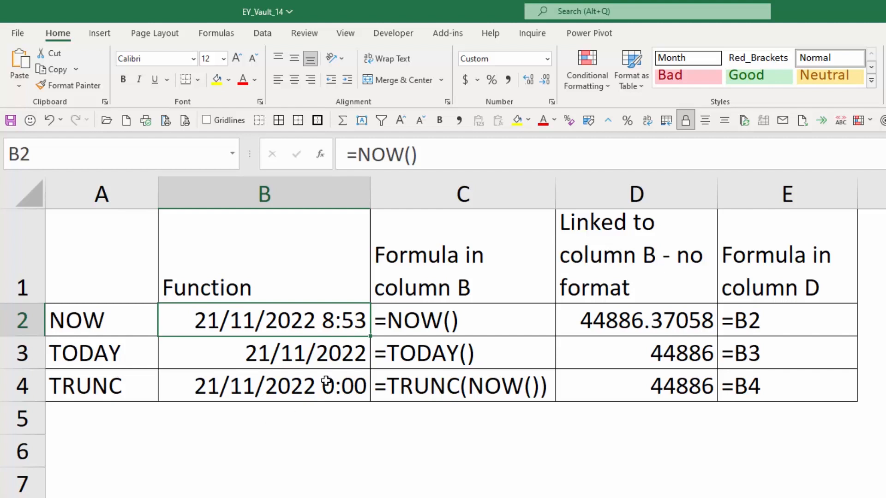
{"action": "left_click", "coordinate": [330, 354]}
{"action": "left_click", "coordinate": [332, 321]}
{"action": "left_click", "coordinate": [444, 331]}
{"action": "left_click", "coordinate": [445, 357]}
{"action": "left_click", "coordinate": [446, 383]}
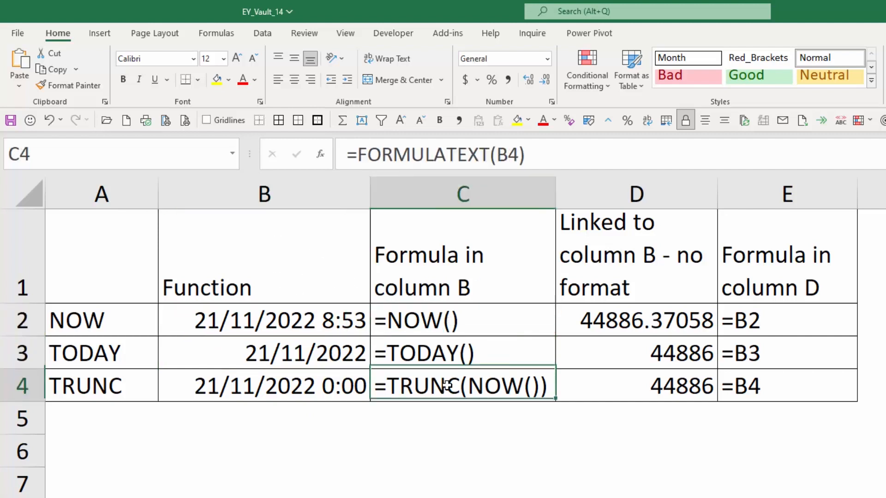
{"action": "left_click", "coordinate": [441, 319]}
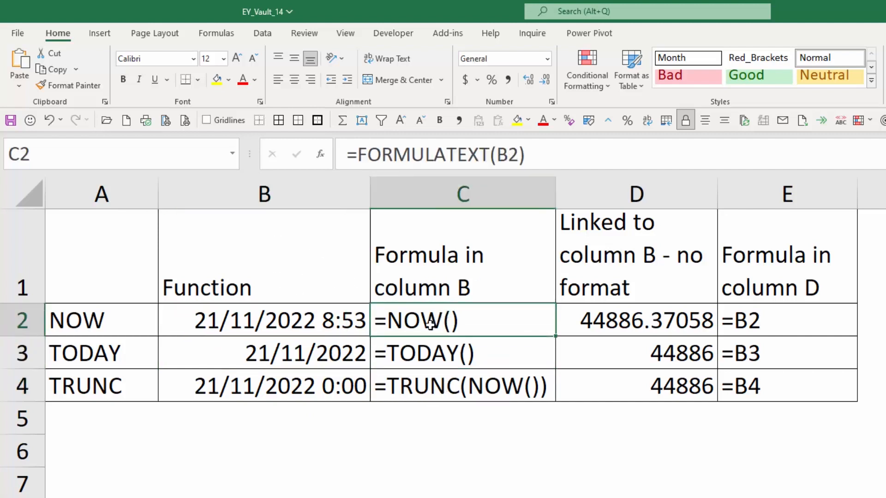
{"action": "left_click", "coordinate": [322, 330]}
{"action": "left_click", "coordinate": [454, 326]}
{"action": "left_click", "coordinate": [319, 326]}
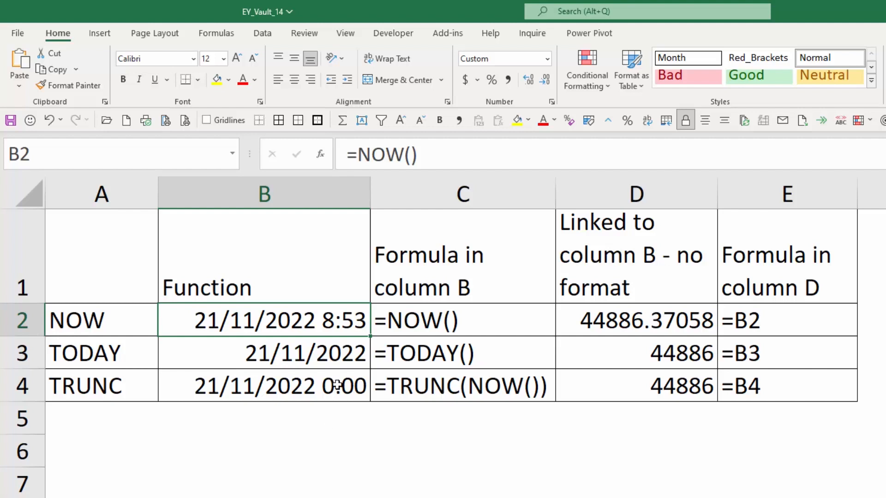
{"action": "left_click", "coordinate": [339, 356]}
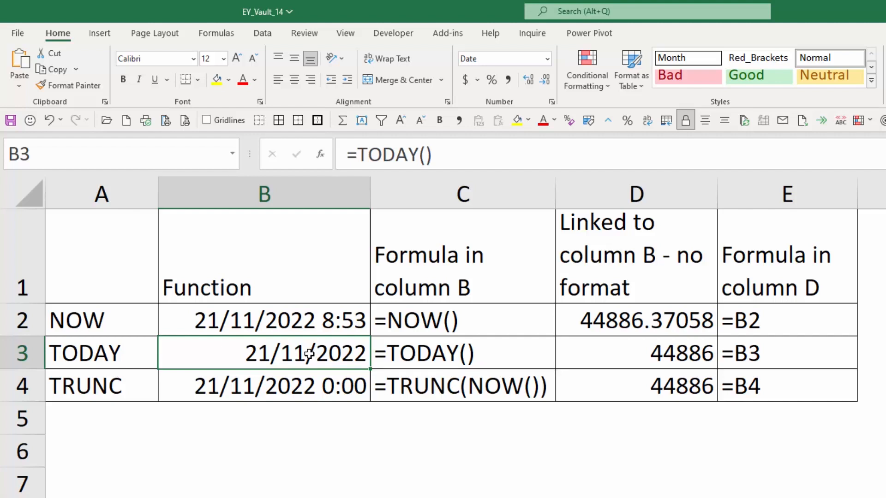
{"action": "left_click", "coordinate": [428, 385]}
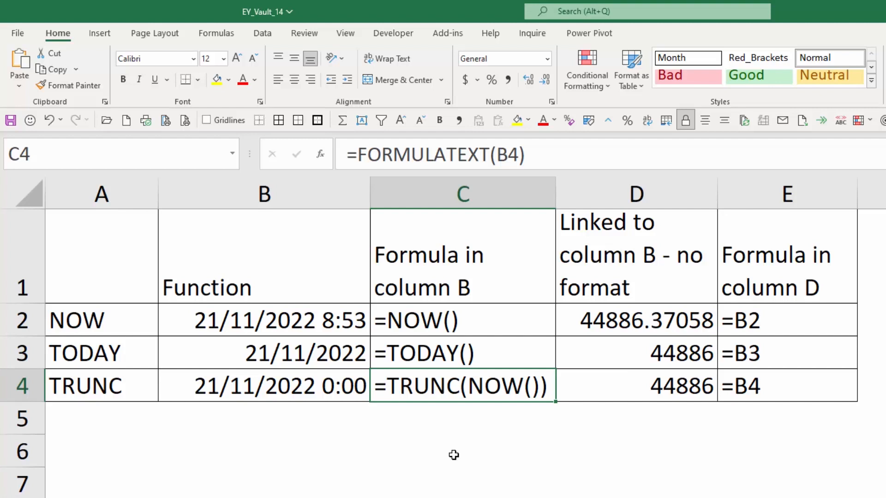
{"action": "left_click", "coordinate": [678, 349]}
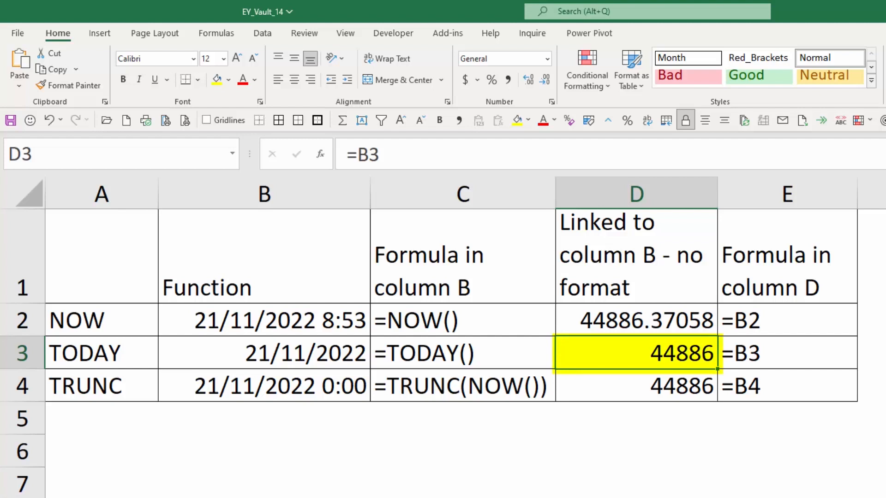
- Enter 1/1/1900 in D6 and format it as General to show serial number 1
{"action": "key", "text": "Down"}
{"action": "key", "text": "Down"}
{"action": "key", "text": "Down"}
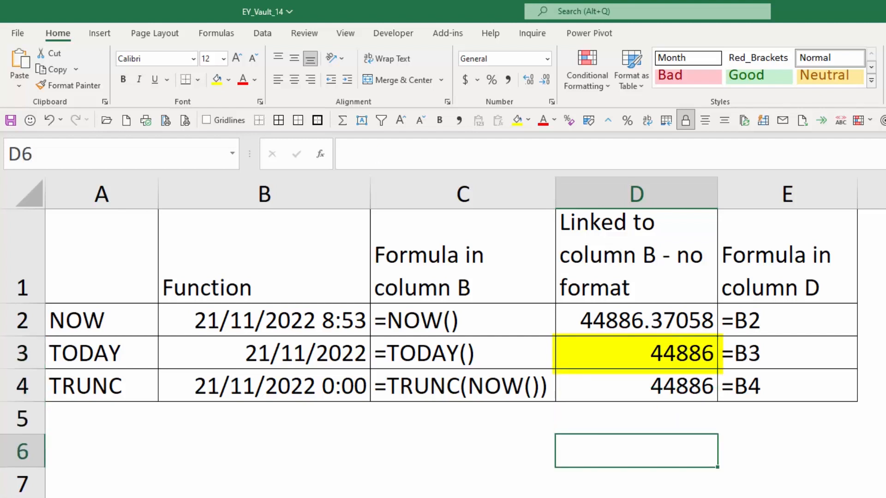
{"action": "type", "text": "1/1/1900"}
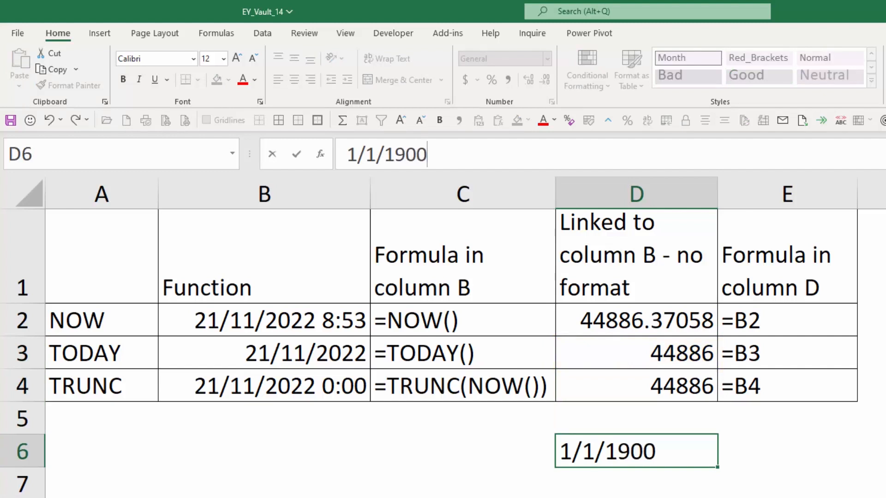
{"action": "key", "text": "Return"}
{"action": "left_click", "coordinate": [636, 451]}
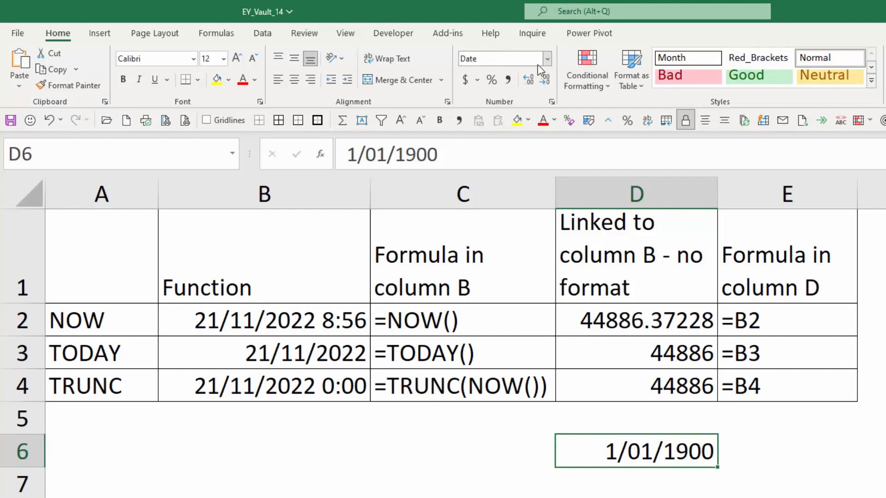
{"action": "left_click", "coordinate": [549, 59]}
{"action": "left_click", "coordinate": [530, 80]}
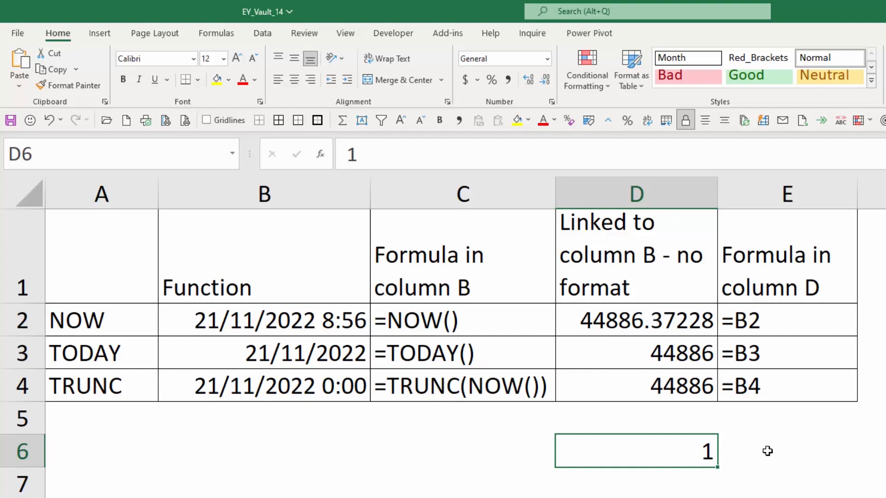
- Compare D6's value 1 with the date serial numbers in D3 and D2
{"action": "left_click", "coordinate": [700, 356]}
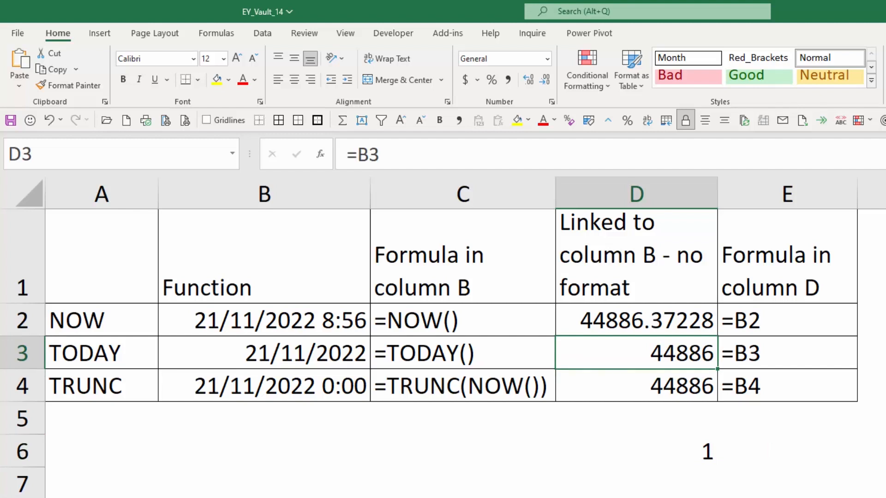
{"action": "left_click", "coordinate": [680, 450]}
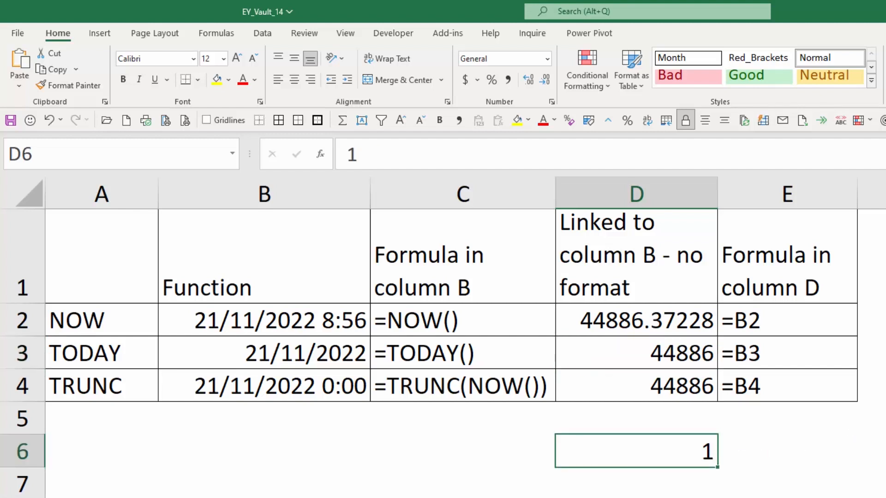
{"action": "left_click", "coordinate": [692, 351]}
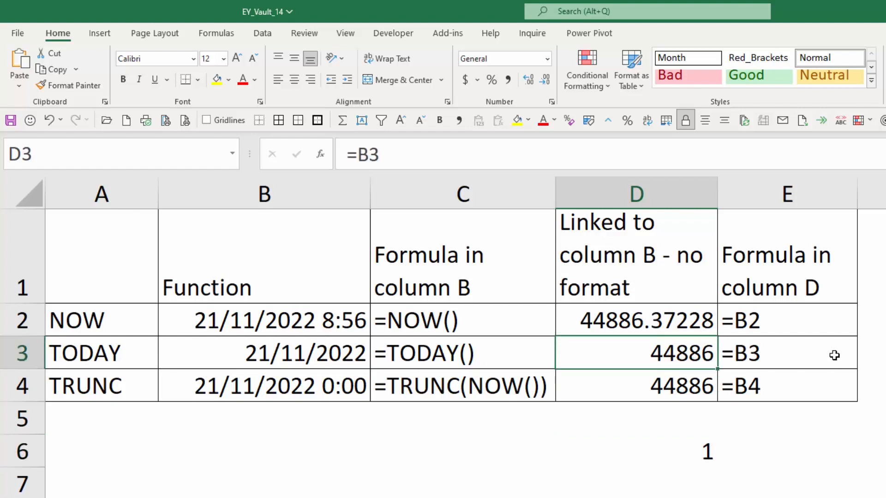
{"action": "left_click", "coordinate": [679, 318]}
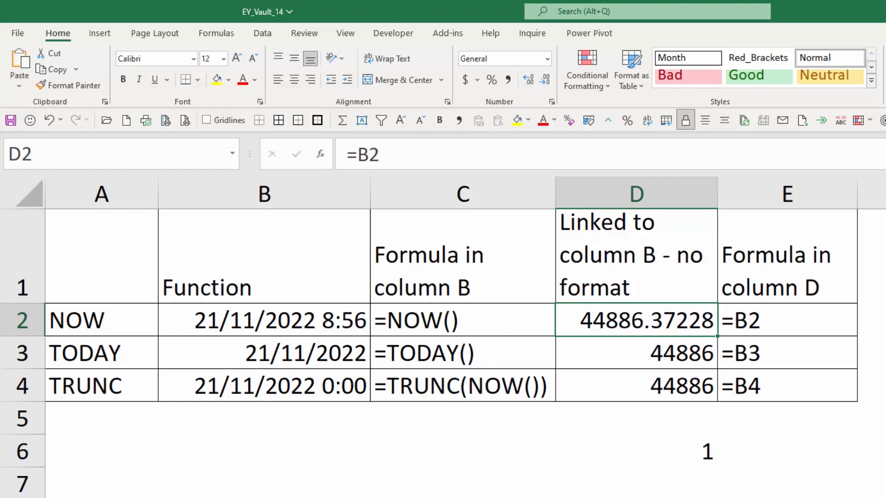
- Recalculate with F9 so NOW in B2 shows 21/11/2022 8:57 and D2 reads 44886.37296
{"action": "key", "text": "F9"}
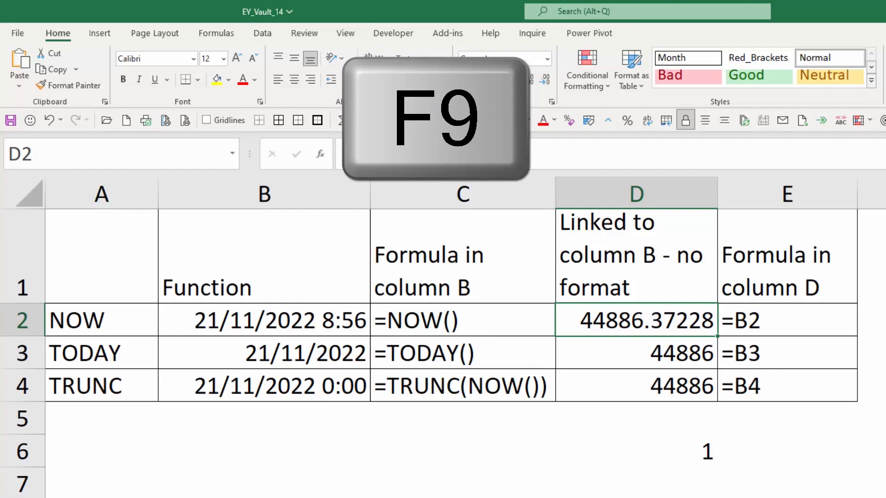
{"action": "key", "text": "F9"}
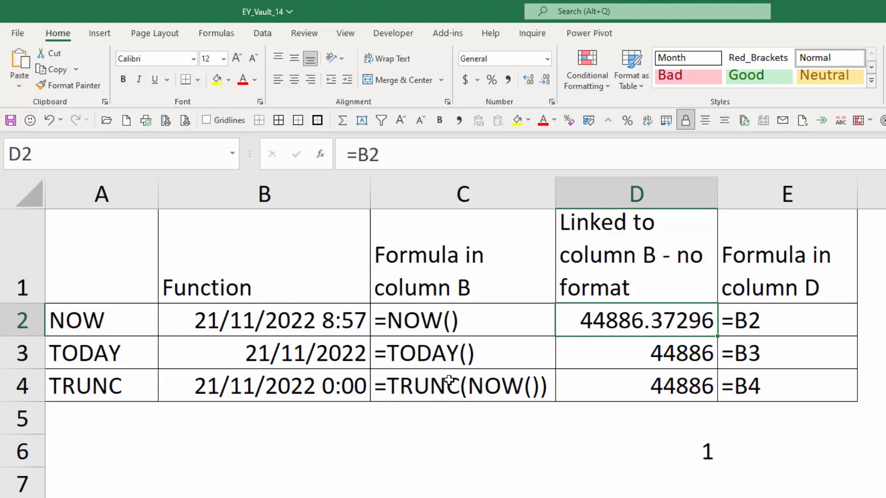
{"action": "left_click", "coordinate": [354, 362]}
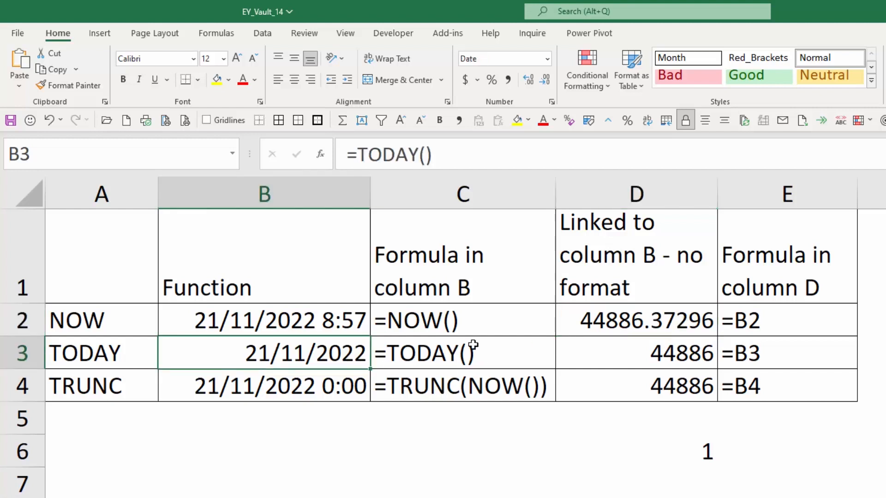
{"action": "left_click", "coordinate": [288, 449]}
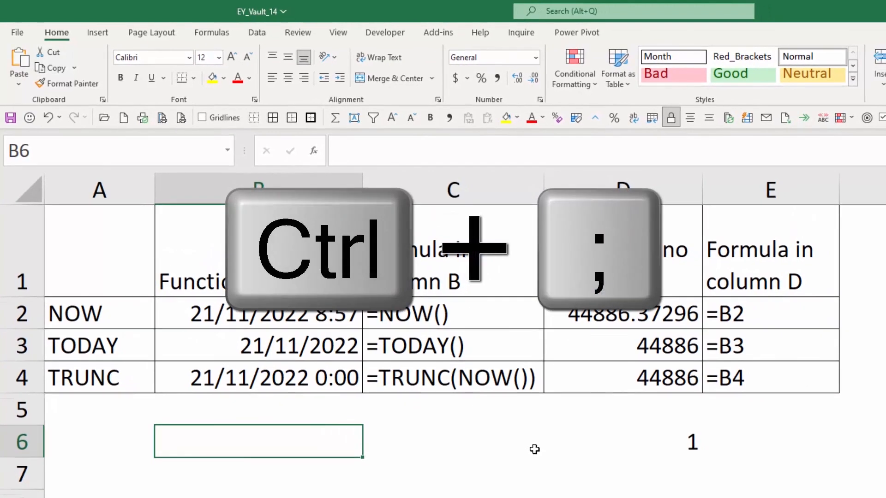
- Enter the static date 21/11/2022 in B6 with Ctrl+; and compare it with TODAY in B3
{"action": "key", "text": "ctrl+semicolon"}
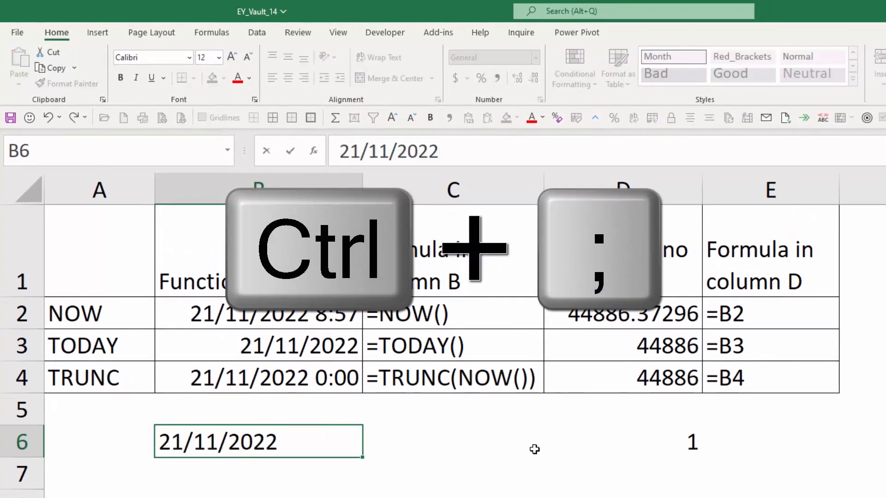
{"action": "key", "text": "Return"}
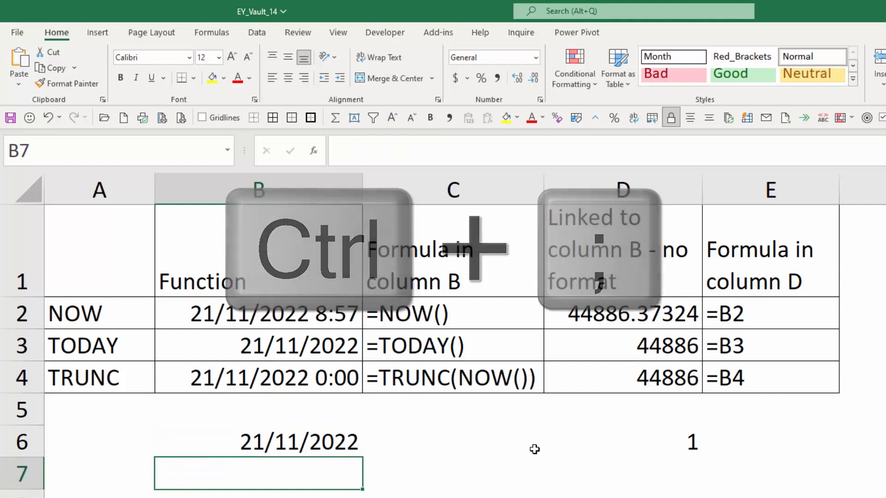
{"action": "key", "text": "Up"}
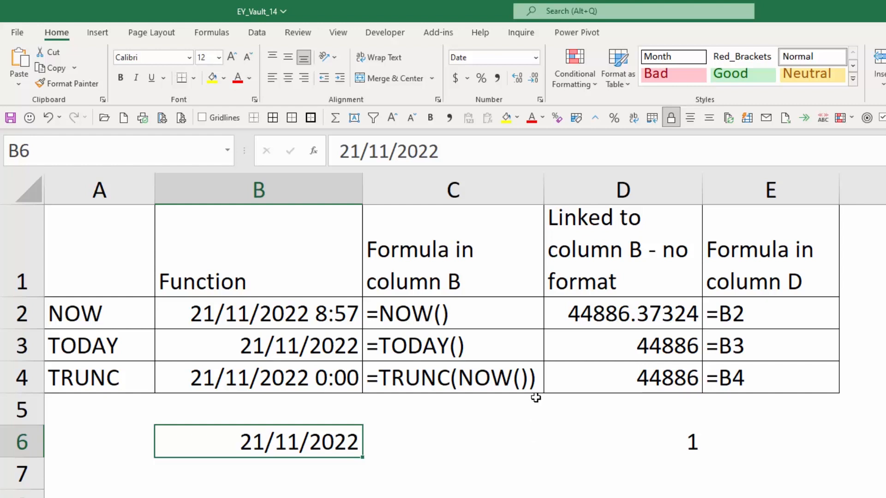
{"action": "left_click", "coordinate": [286, 342]}
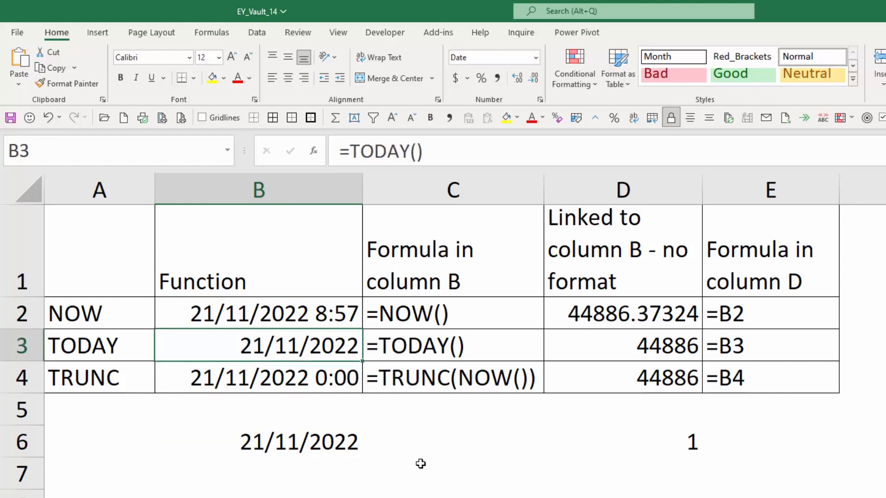
- Enter the static time 8:57 AM in B7 with Ctrl+Shift+;
{"action": "left_click", "coordinate": [326, 475]}
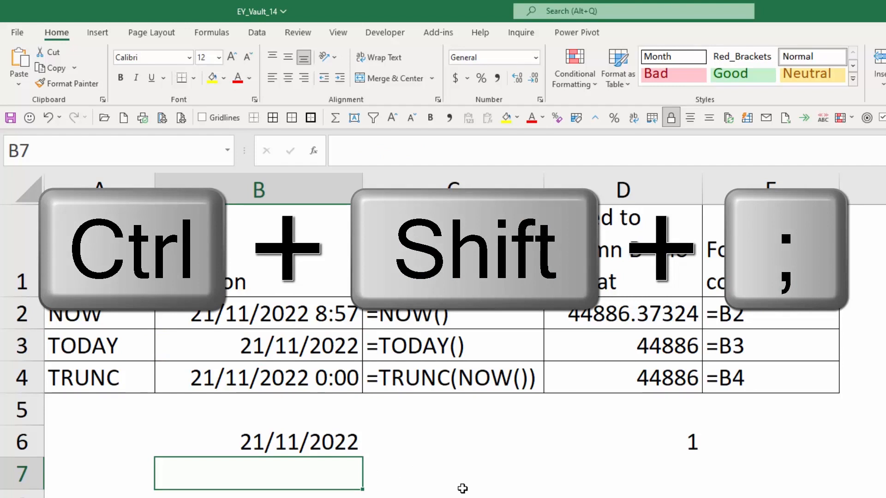
{"action": "key", "text": "ctrl+shift+semicolon"}
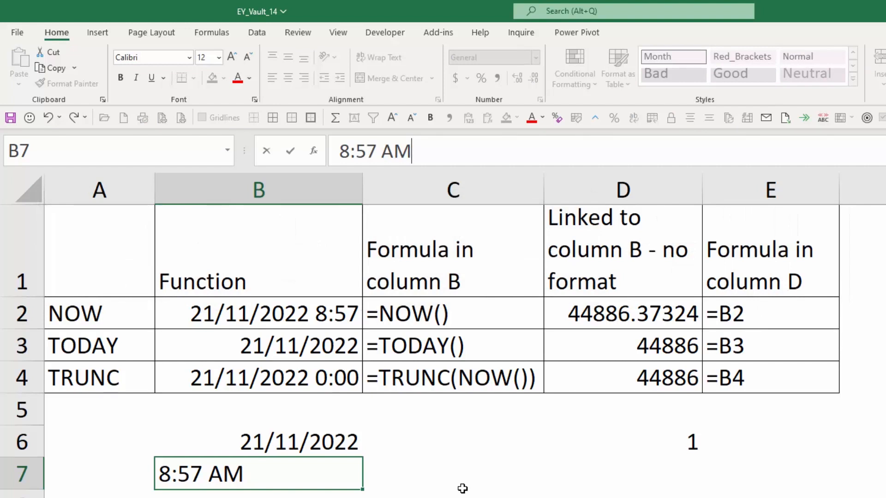
{"action": "key", "text": "Return"}
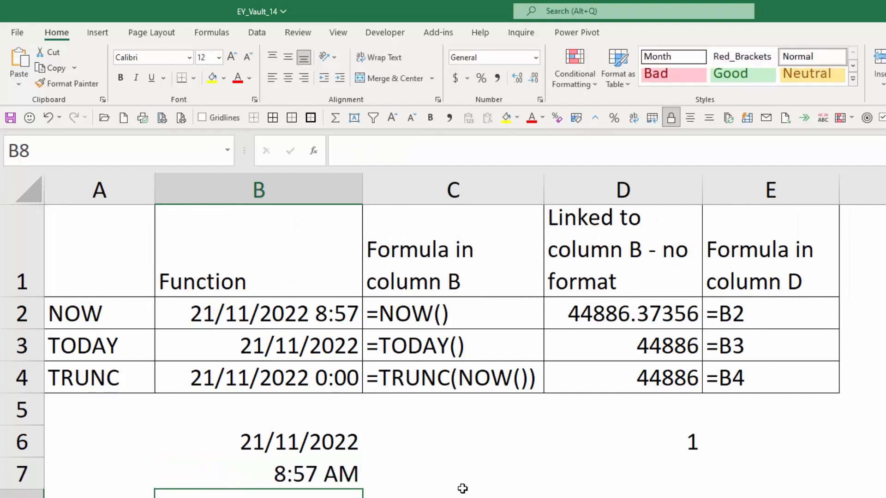